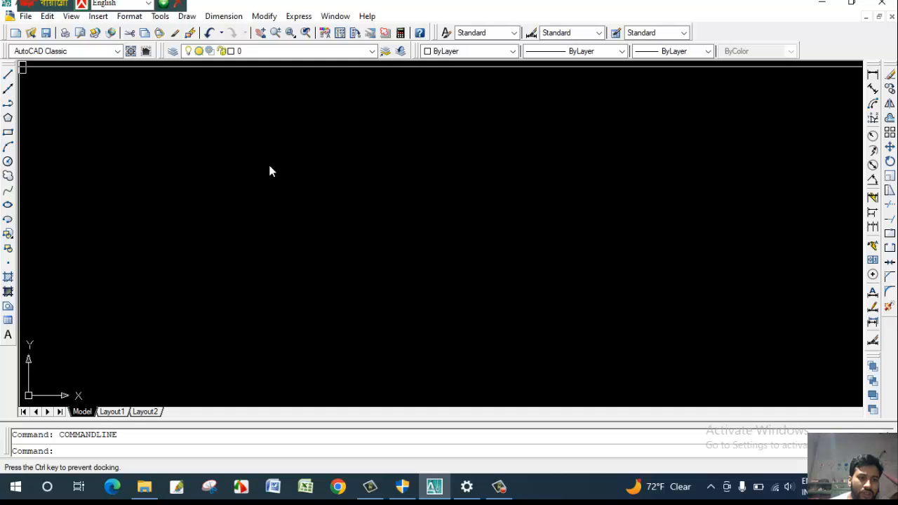
Undock and close the Draw toolbar, and restore it docked vertically beside the drawing area
drag(389, 186, 402, 179)
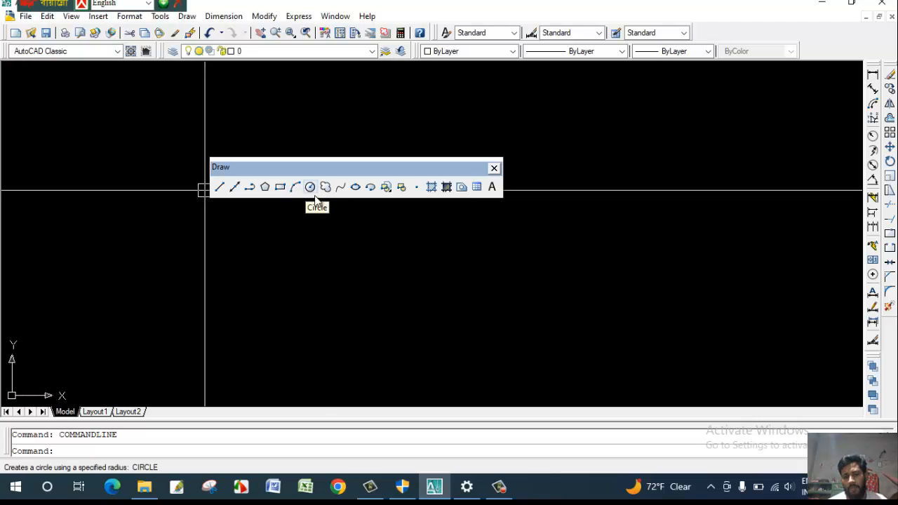
click(495, 170)
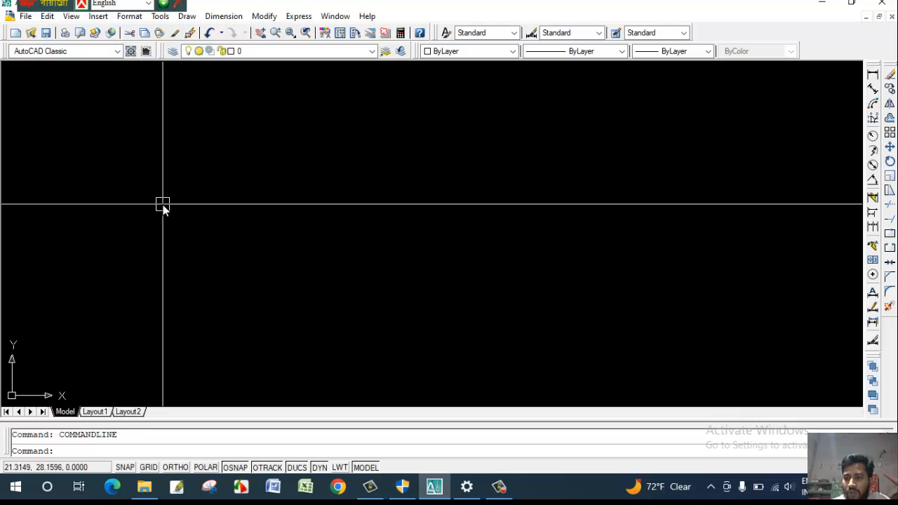
right_click(873, 106)
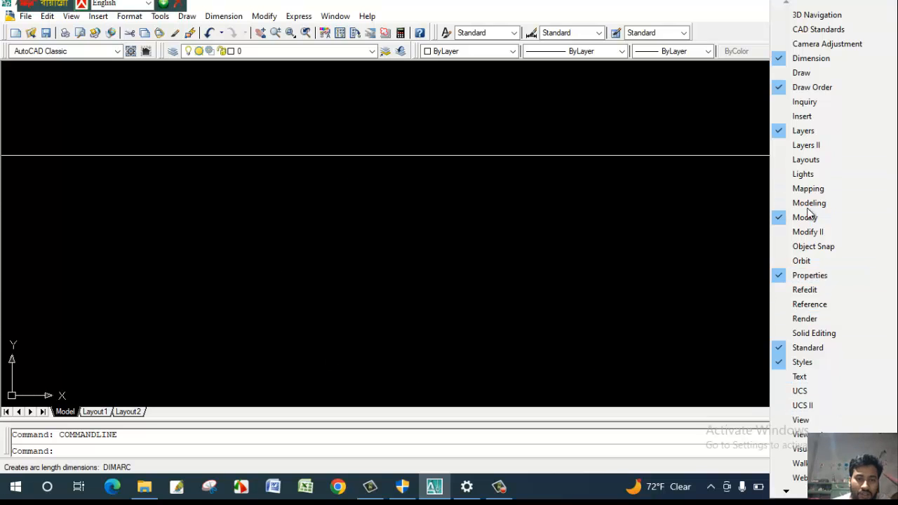
click(839, 73)
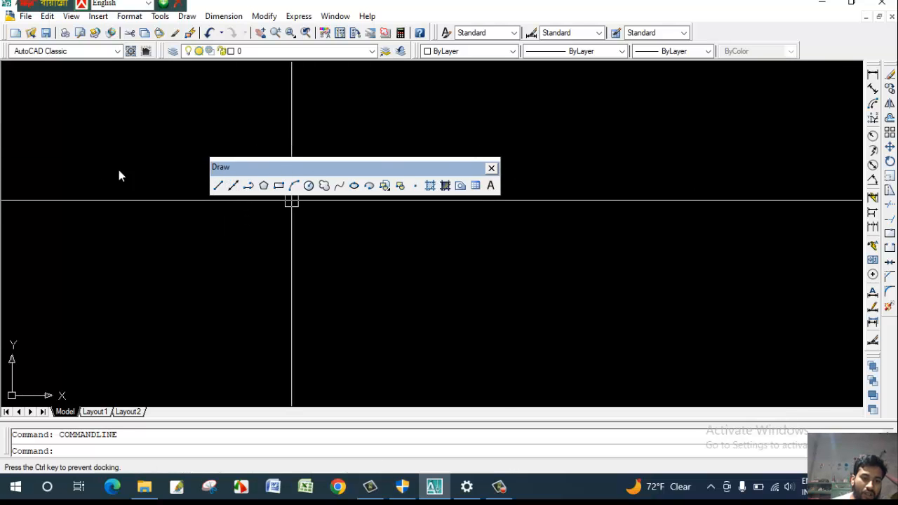
drag(1, 163, 2, 165)
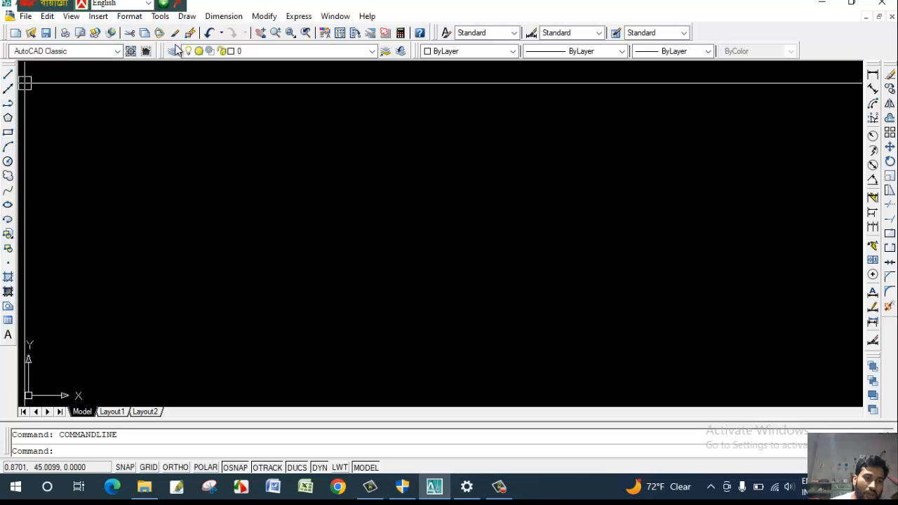
Undock the Layers toolbar over the drawing area and dock it back between the Workspaces and Properties toolbars
click(118, 51)
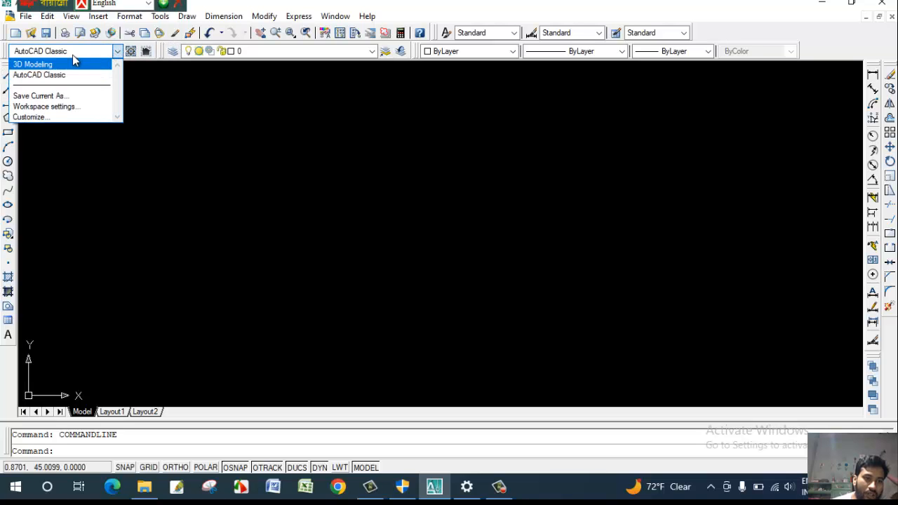
click(118, 51)
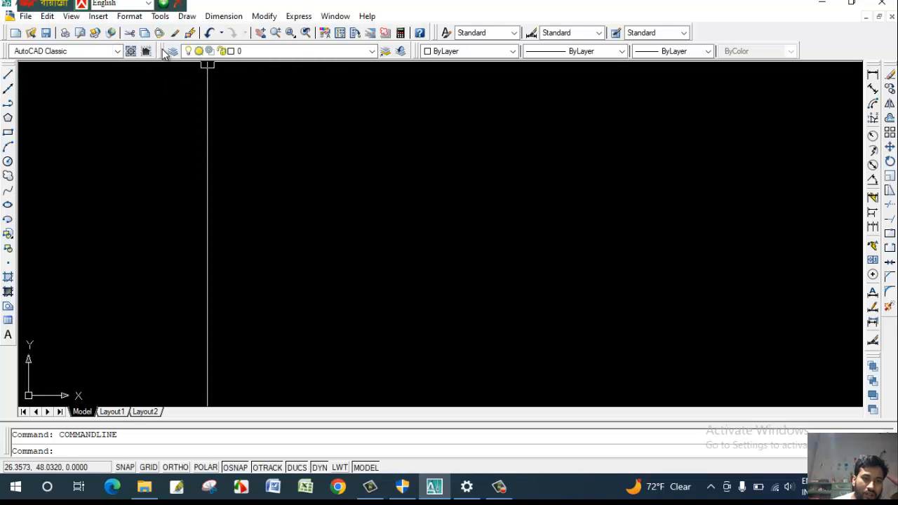
drag(162, 50, 169, 94)
drag(258, 128, 304, 120)
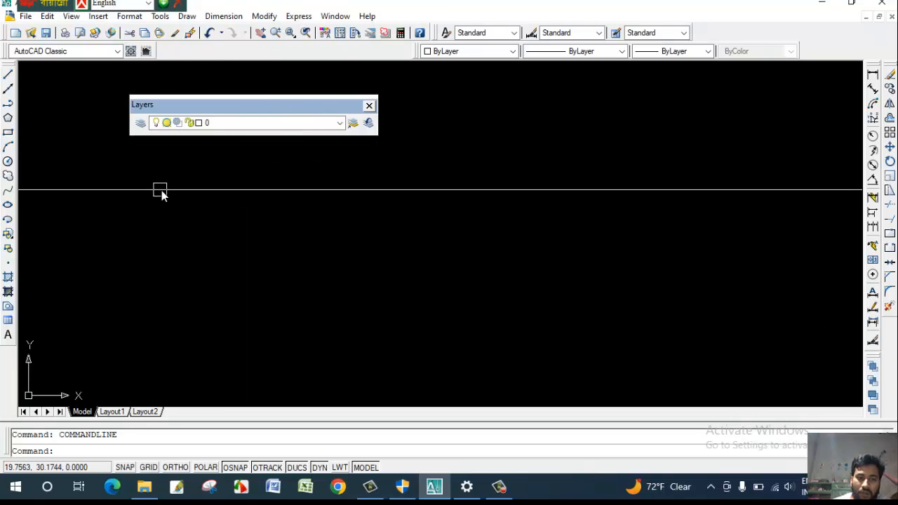
drag(136, 115, 283, 56)
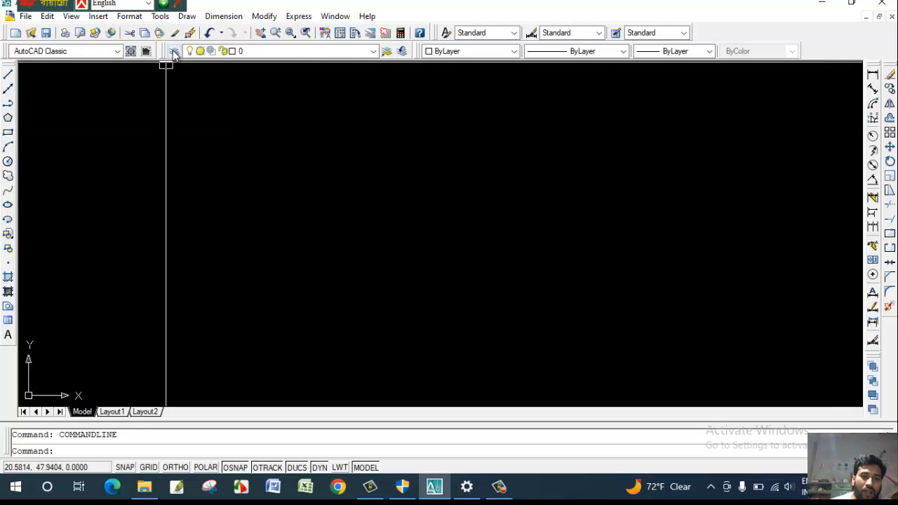
Create four new layers in the Layer Properties Manager
click(374, 52)
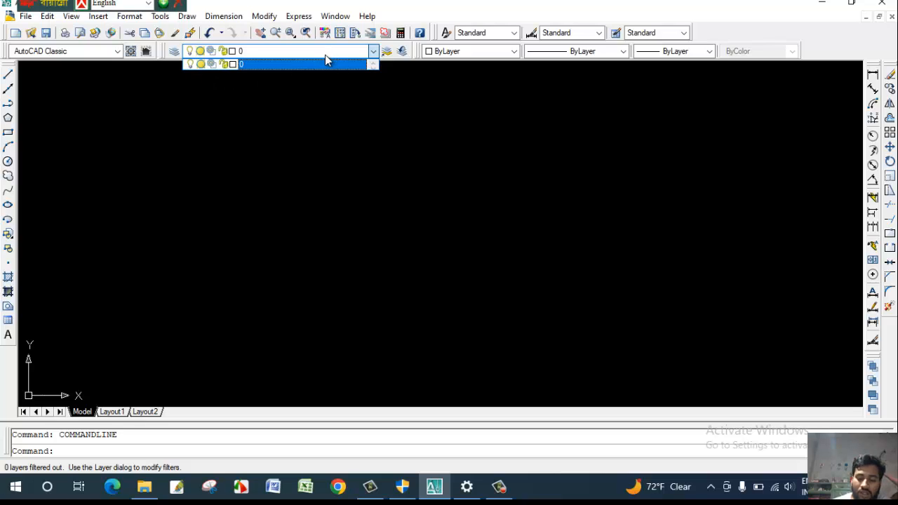
click(174, 56)
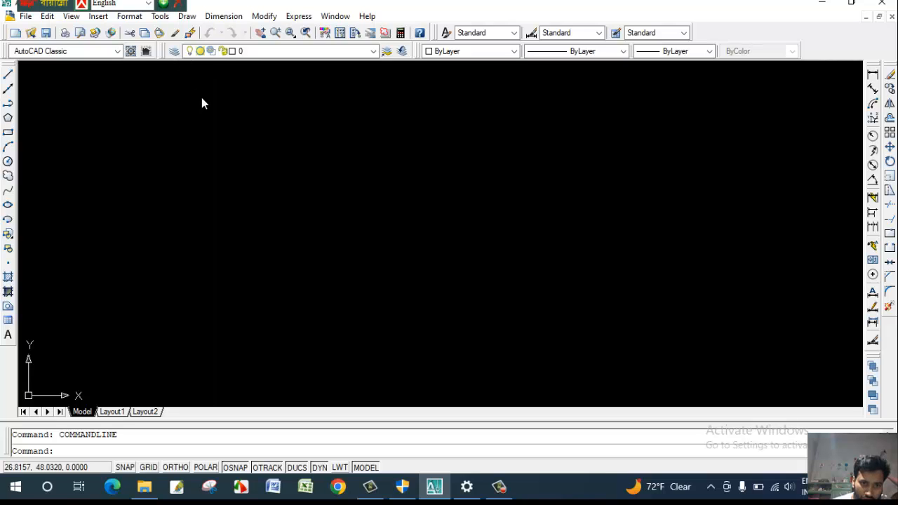
click(174, 50)
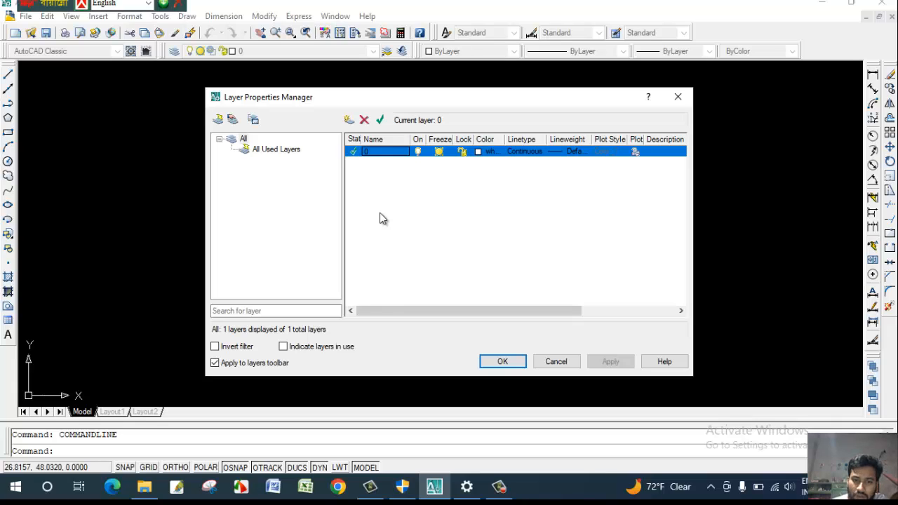
click(349, 120)
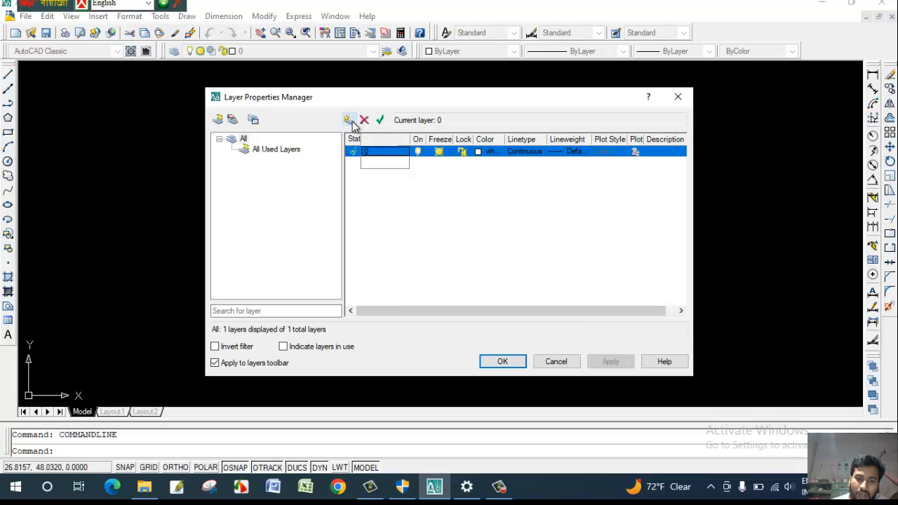
click(349, 120)
click(349, 120)
click(349, 120)
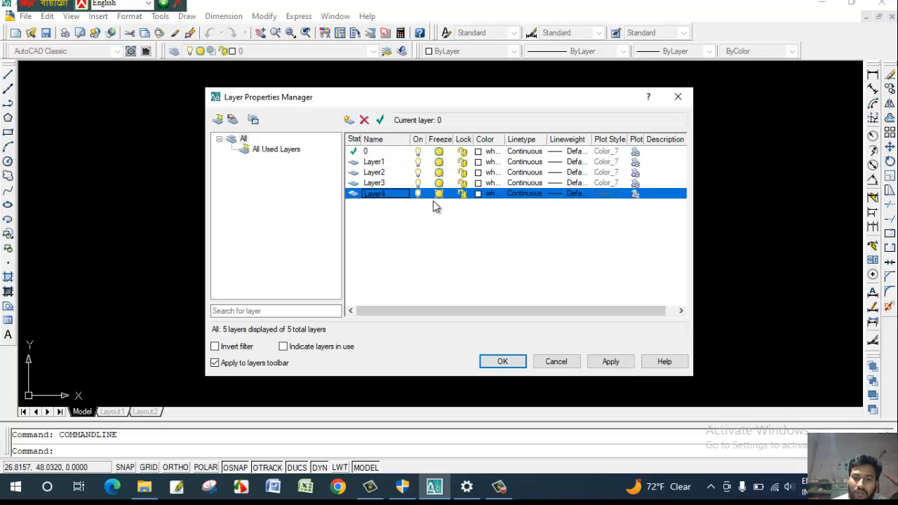
Rename Layer1 as wall
double_click(379, 165)
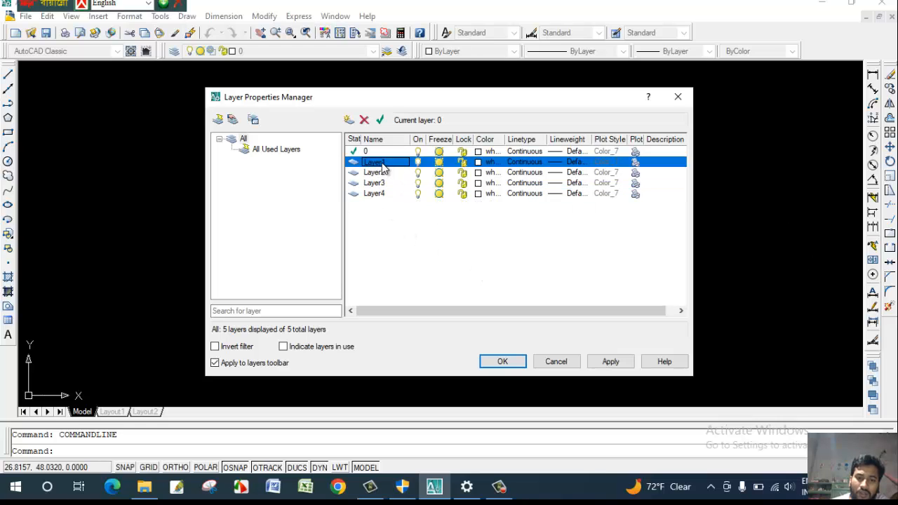
double_click(387, 165)
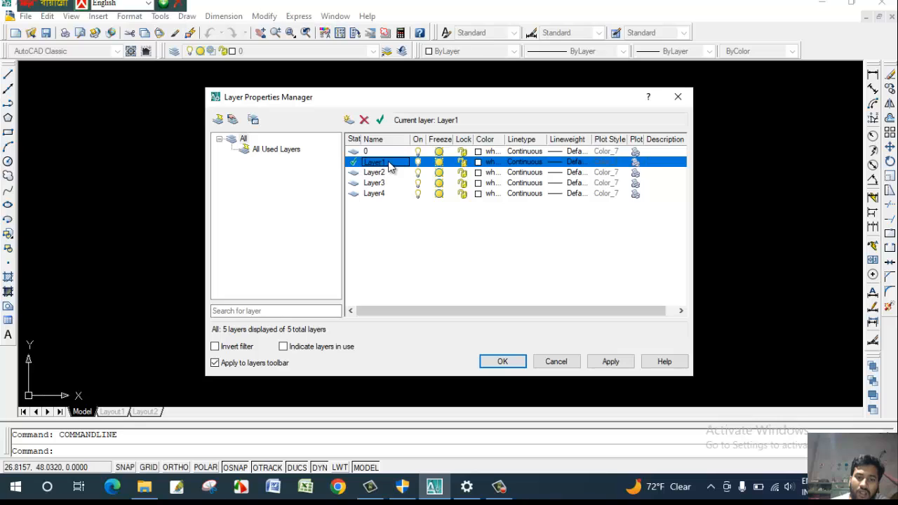
click(390, 163)
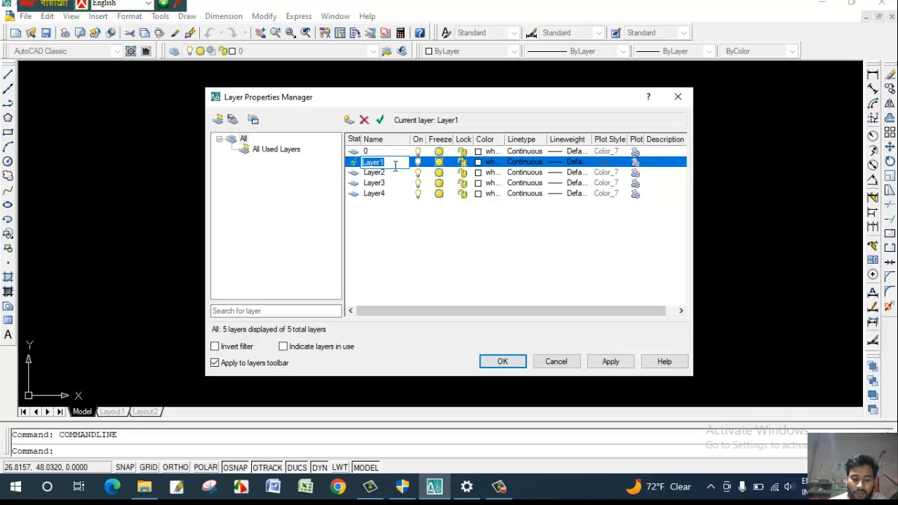
text(wall)
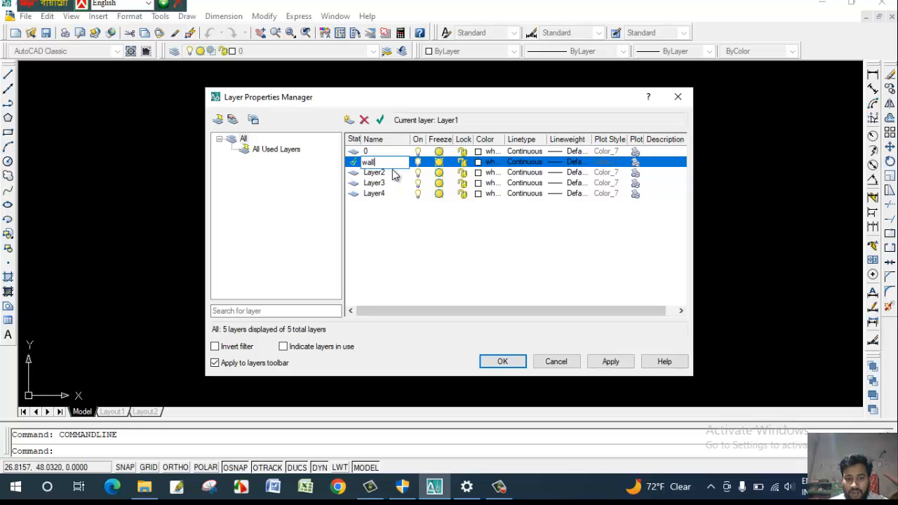
Make Layer2 the current layer and rename it as window
click(391, 174)
double_click(384, 174)
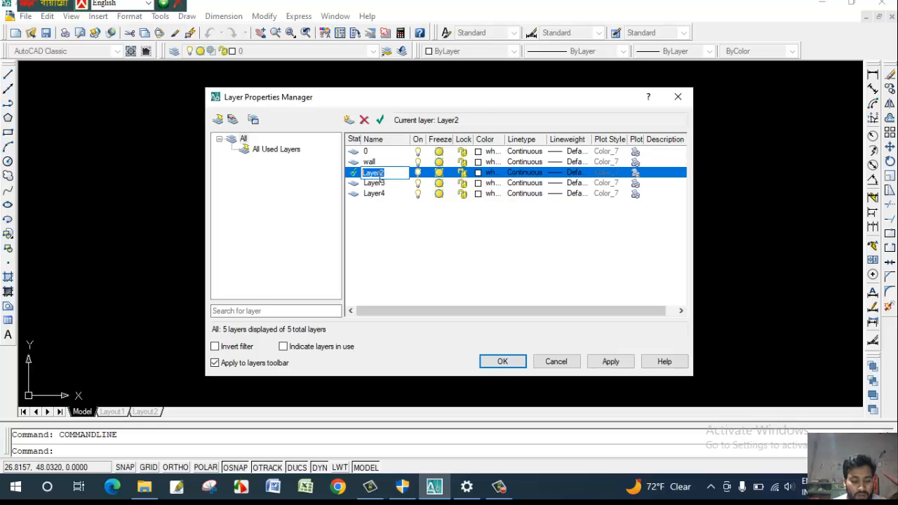
text(win)
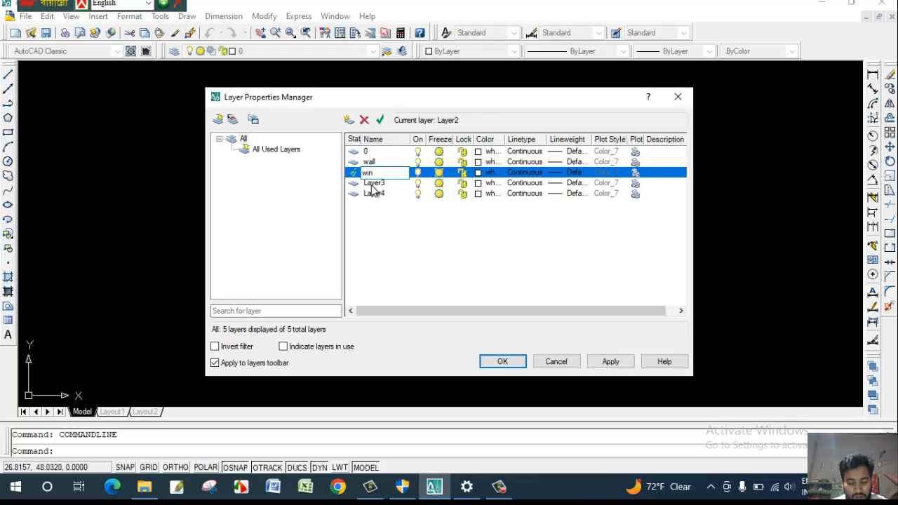
text(dow)
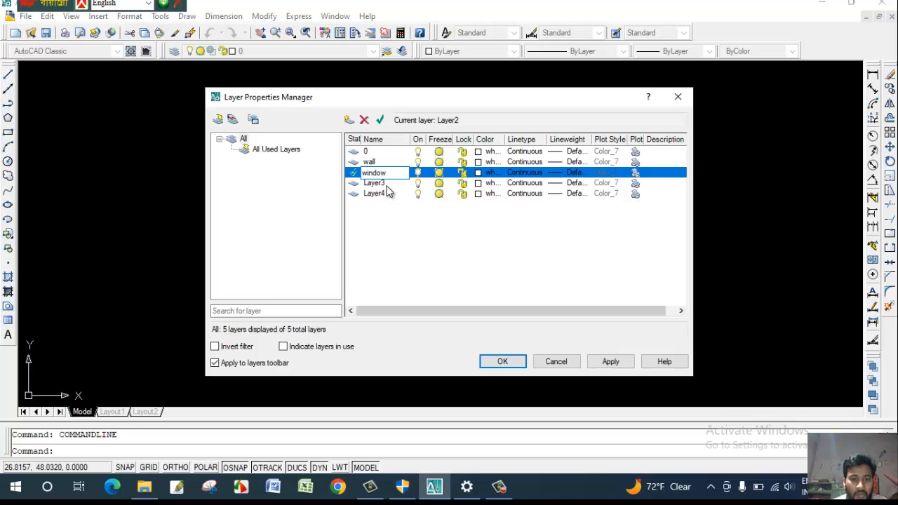
Rename Layer3 as door
click(383, 184)
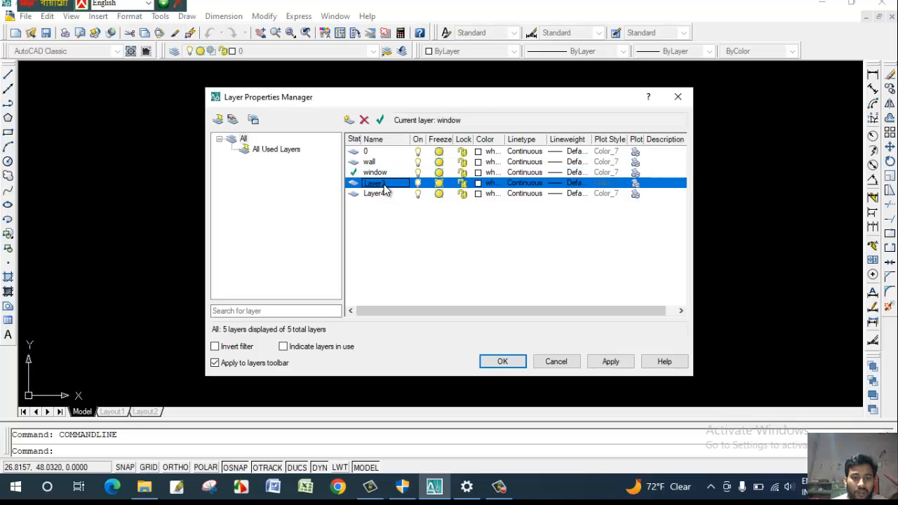
click(383, 184)
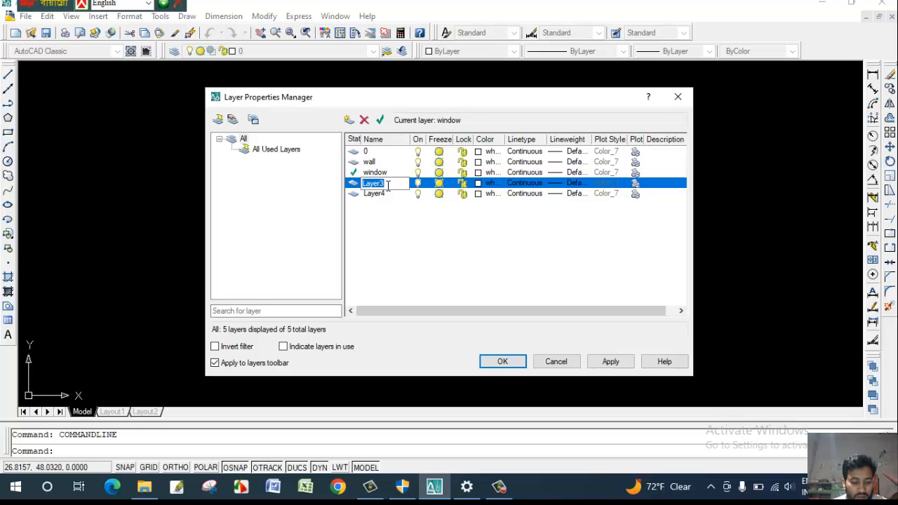
text(dooo)
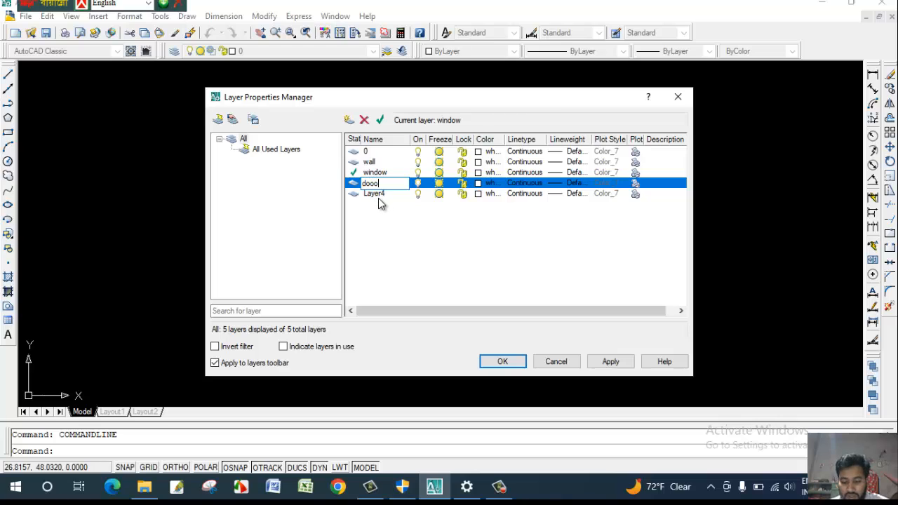
key(BackSpace)
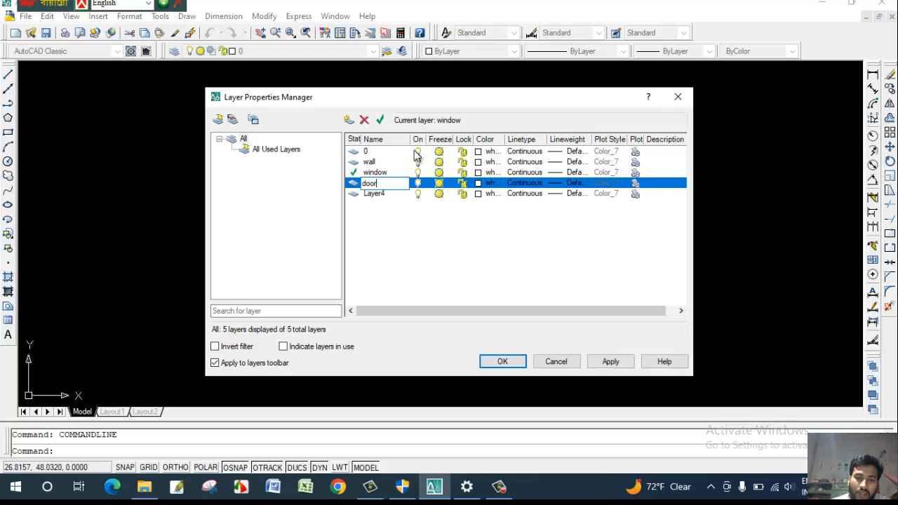
Select the wall layer and set its color to white
click(388, 162)
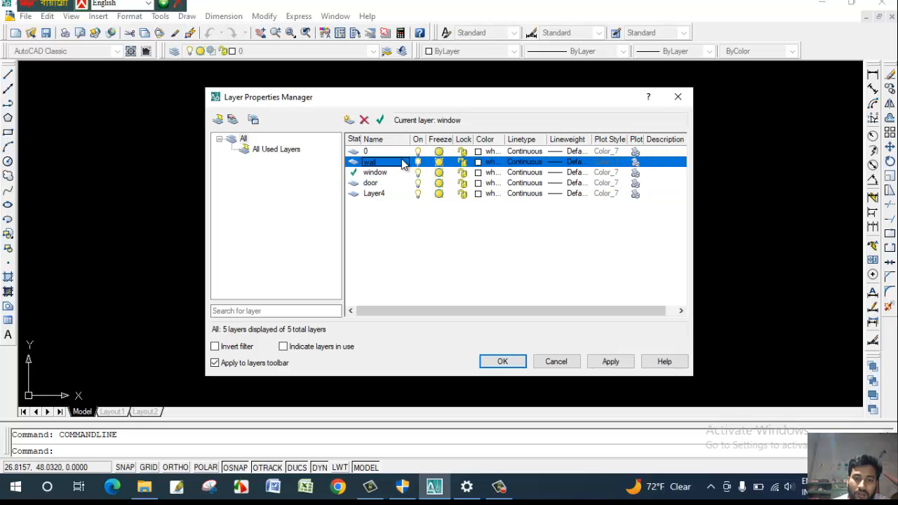
click(372, 163)
click(356, 162)
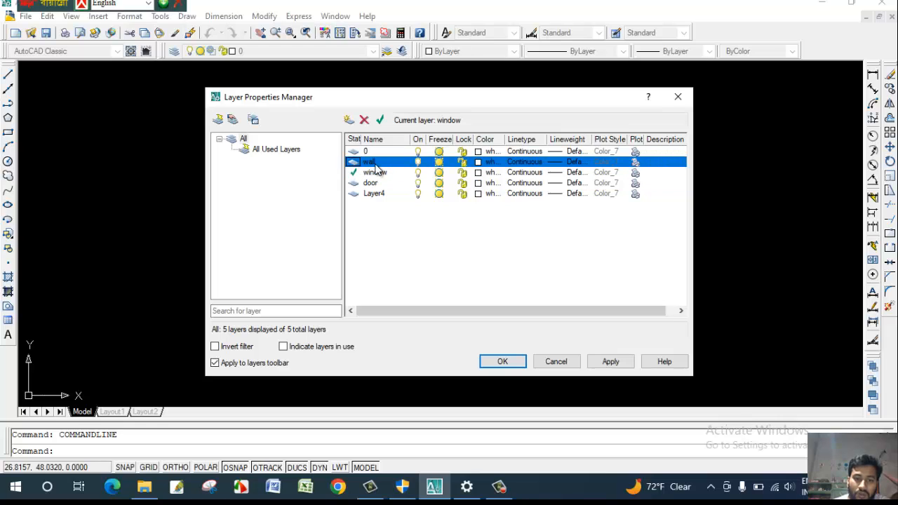
click(397, 162)
click(401, 164)
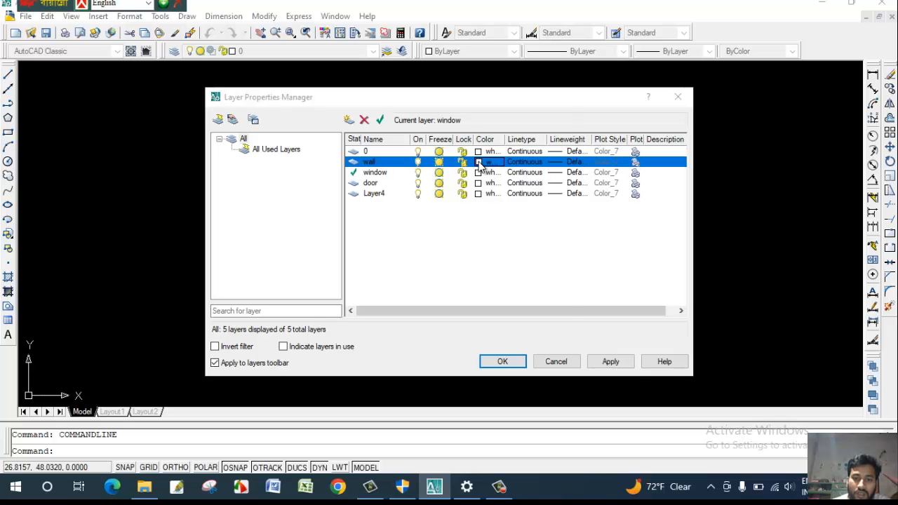
click(480, 162)
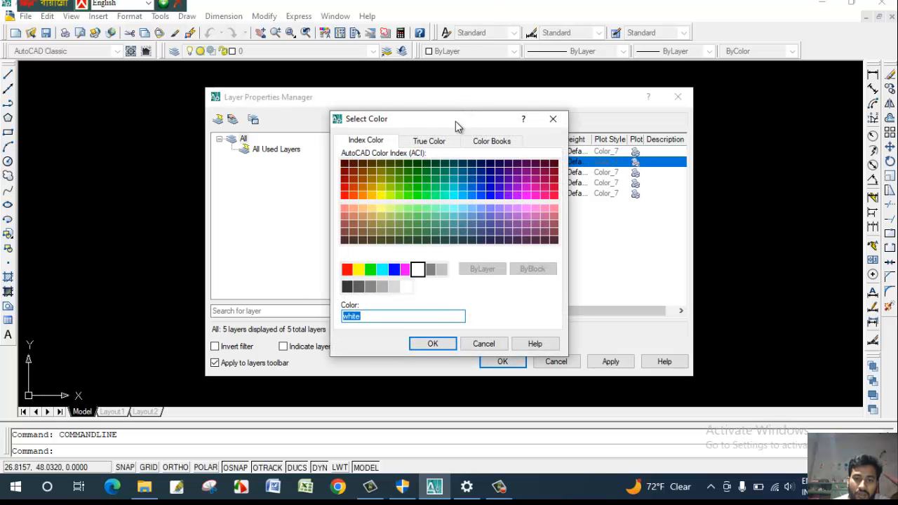
drag(455, 121, 211, 125)
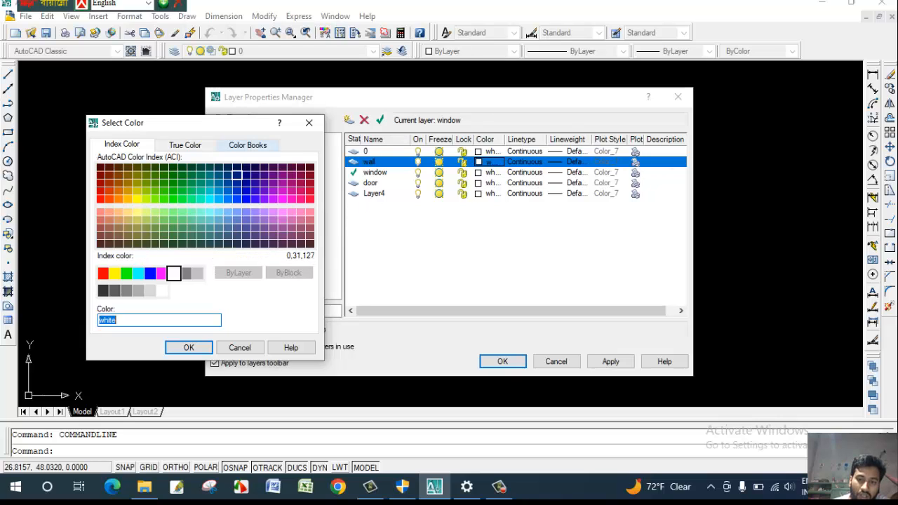
click(188, 347)
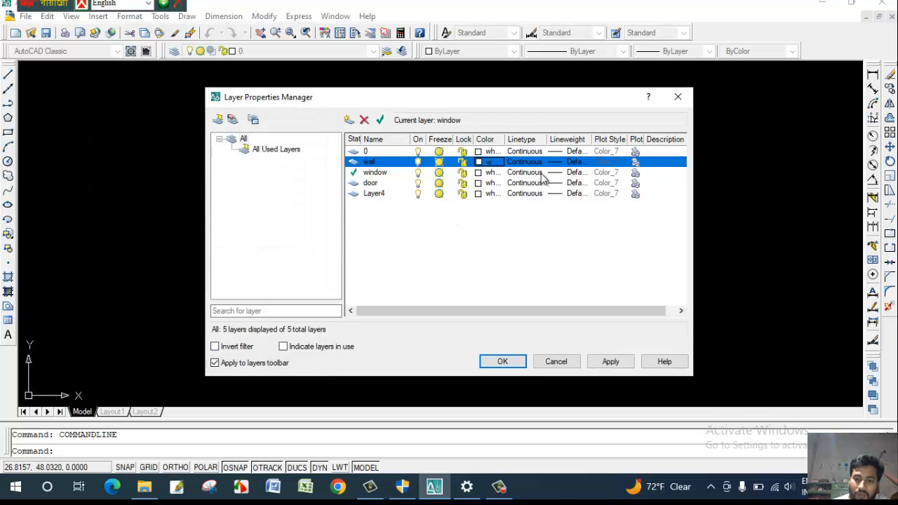
Set the wall layer's lineweight to 0.30 mm
click(560, 164)
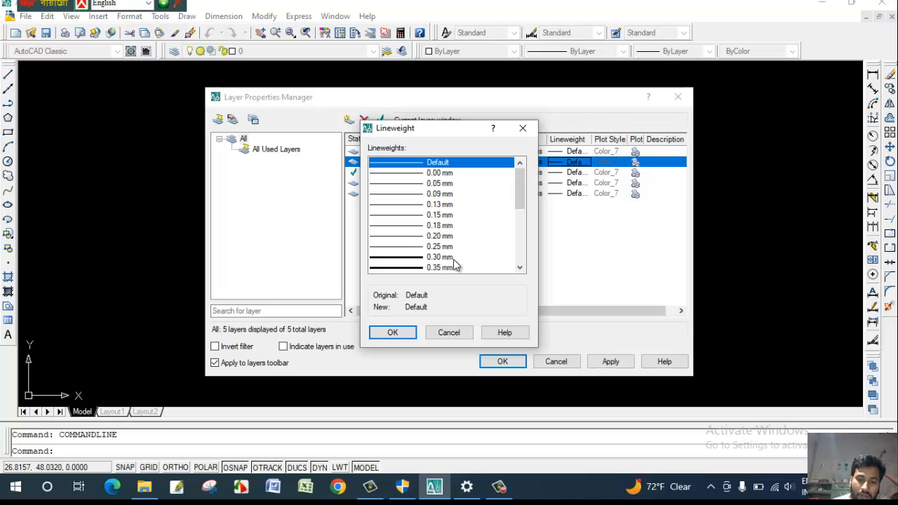
drag(406, 132, 260, 145)
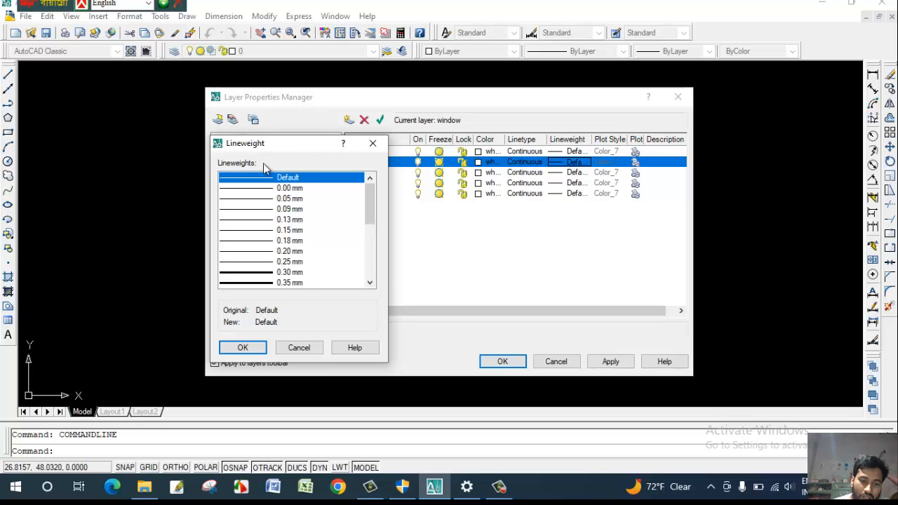
click(288, 274)
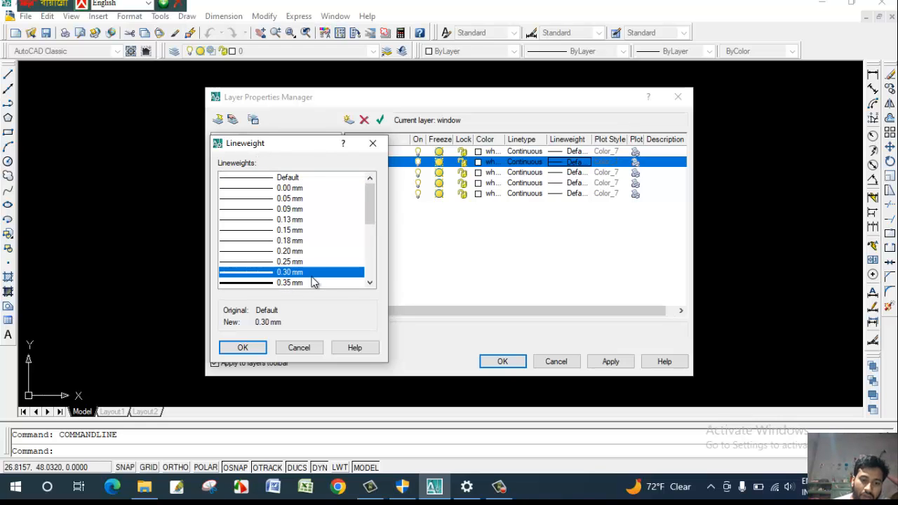
click(242, 348)
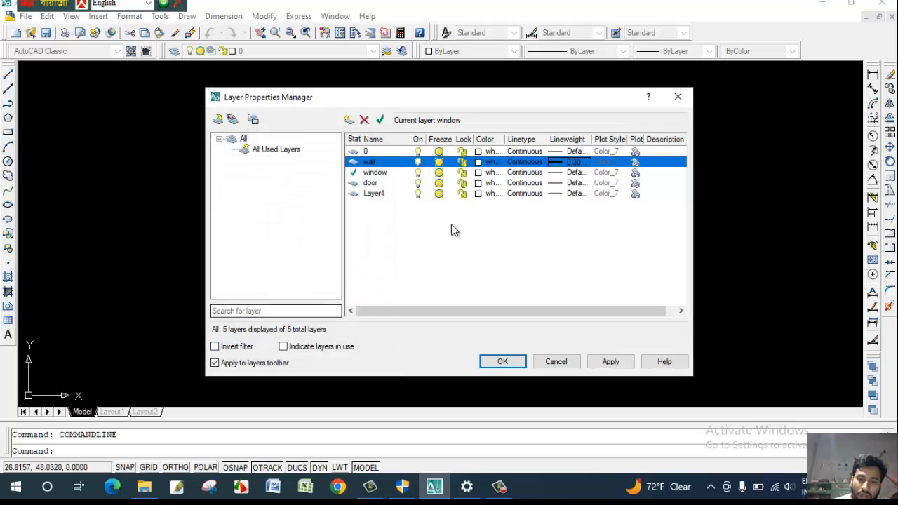
Set the wall layer's lineweight back to Default and apply the layer settings
click(565, 162)
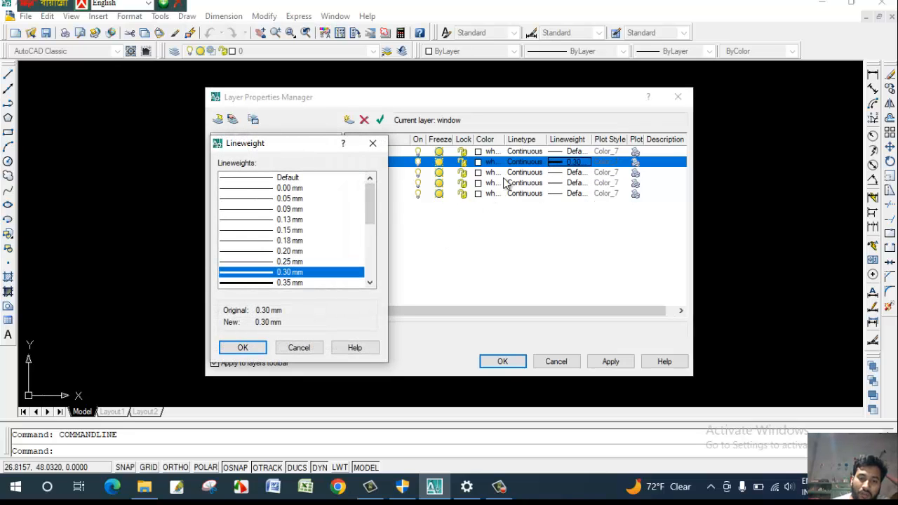
click(243, 179)
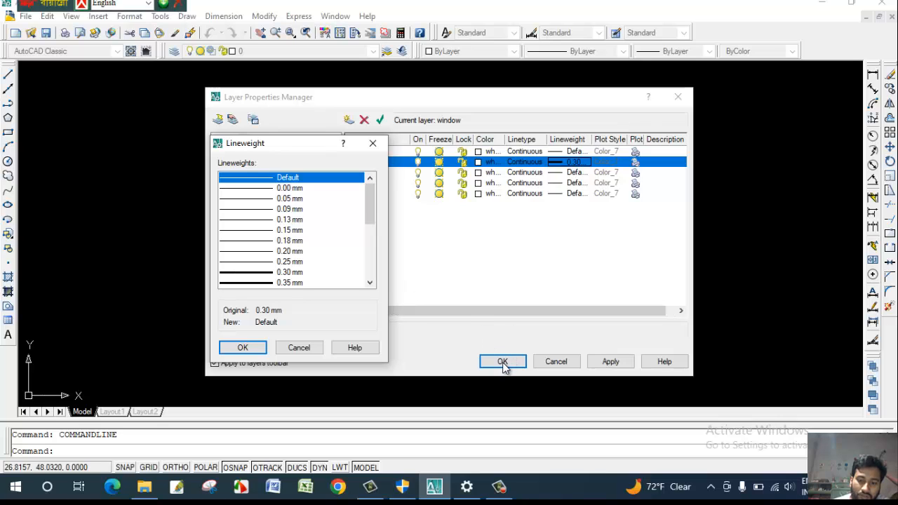
click(255, 349)
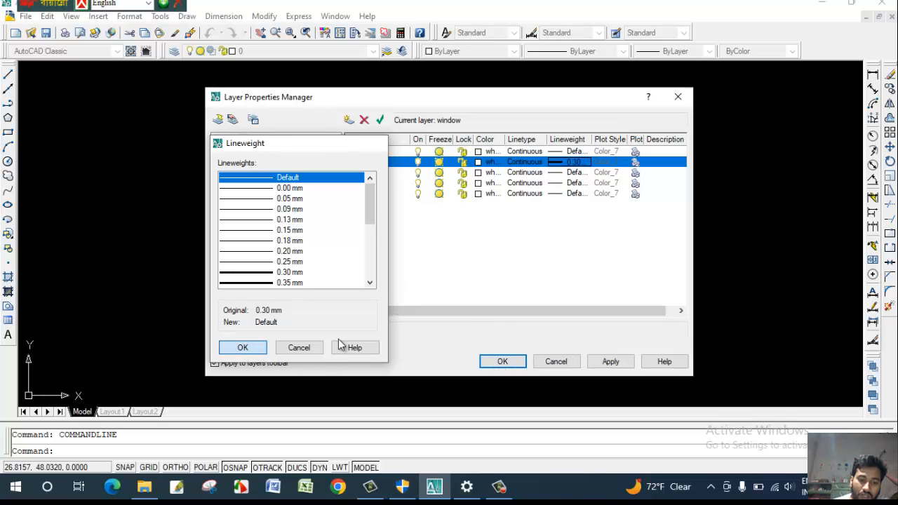
click(612, 361)
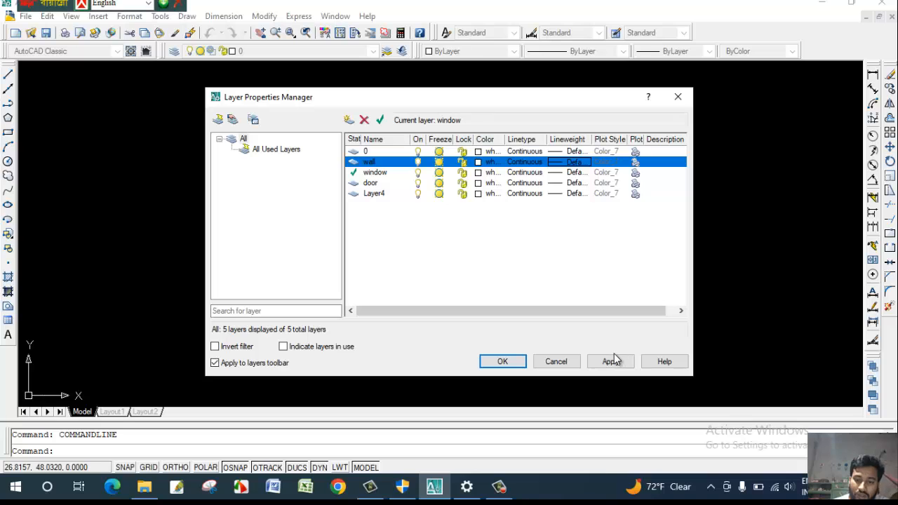
click(616, 365)
click(514, 364)
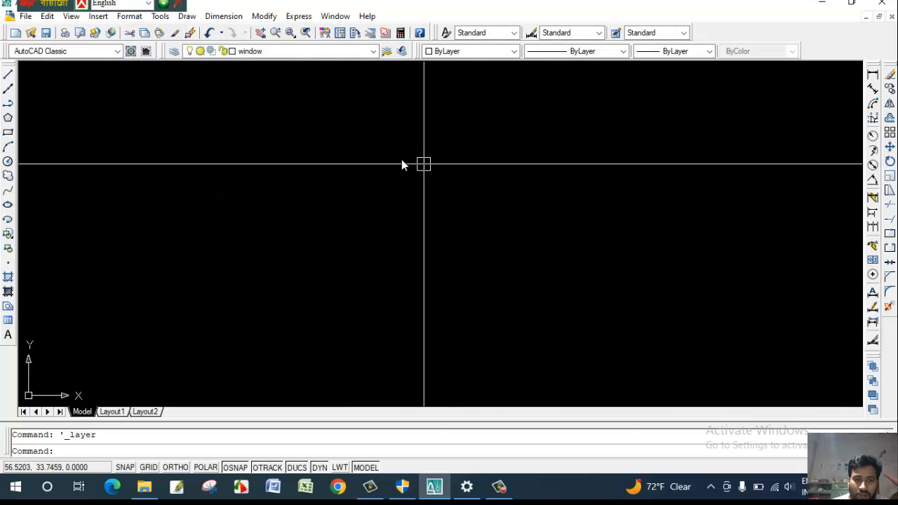
Make wall the current layer for drawing
click(368, 51)
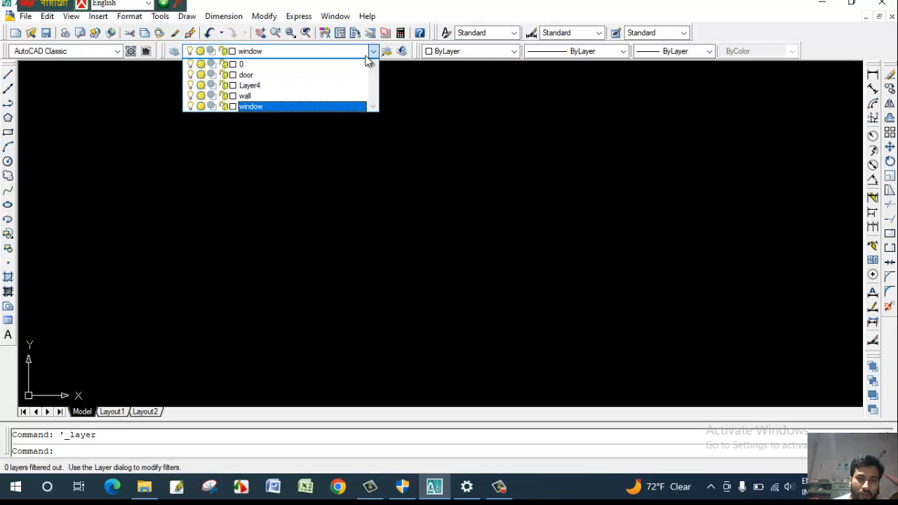
click(242, 96)
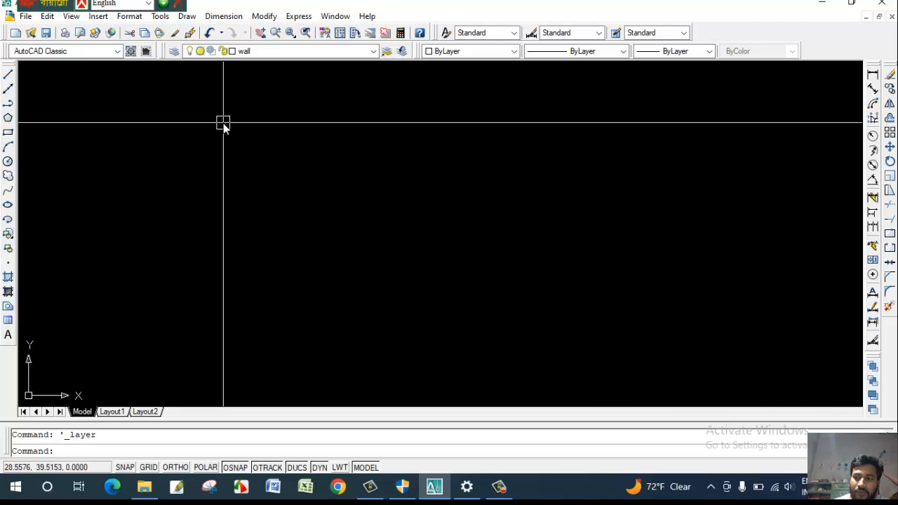
click(9, 75)
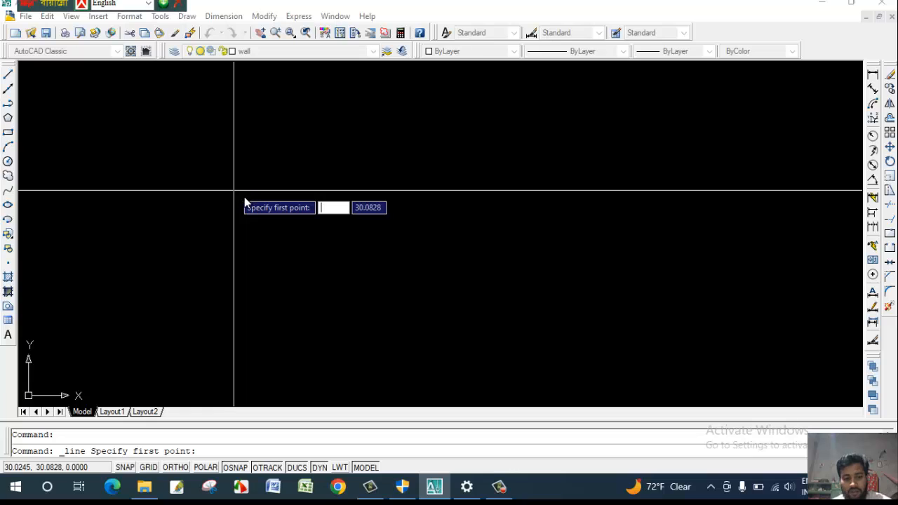
key(Escape)
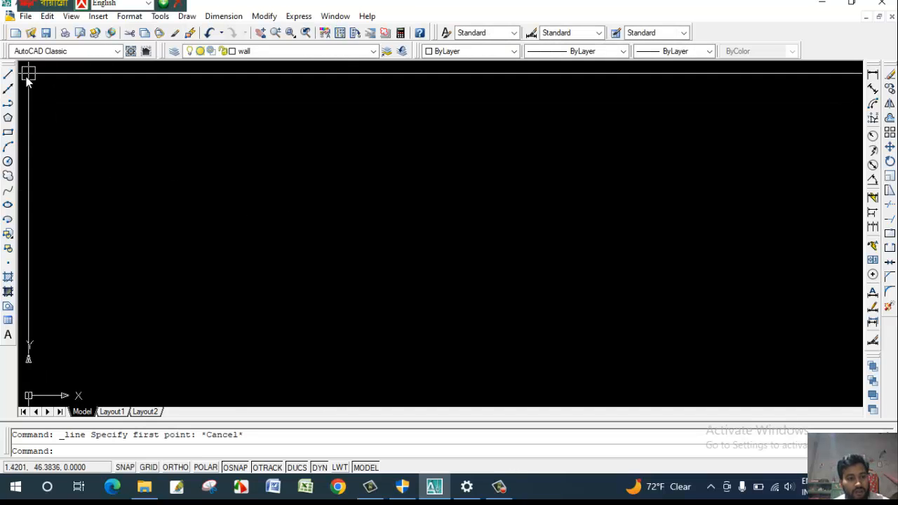
With Ortho on, draw a continuous chain of seven horizontal and vertical lines forming overlapping rectangular outlines
click(10, 75)
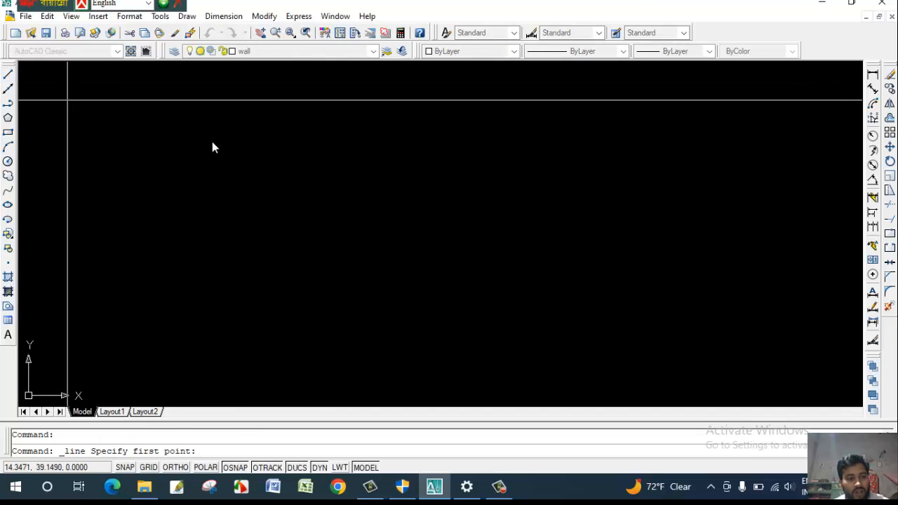
click(278, 179)
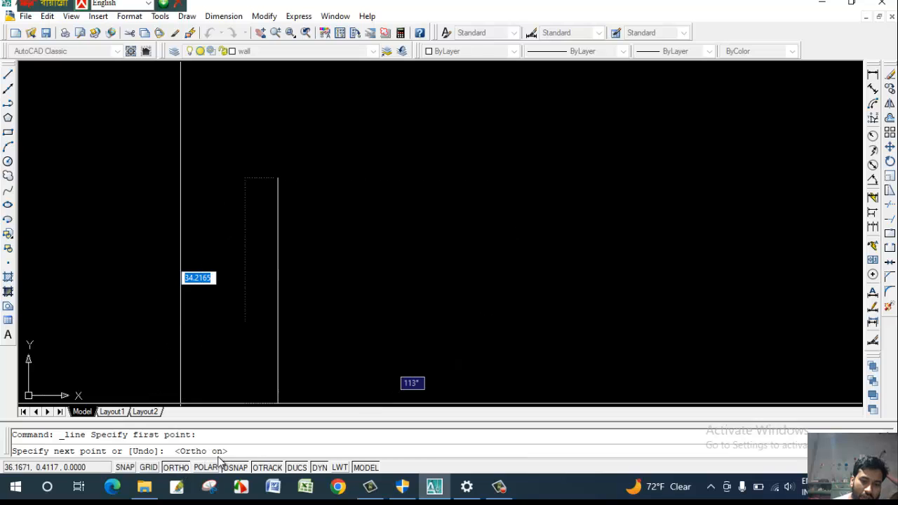
click(563, 203)
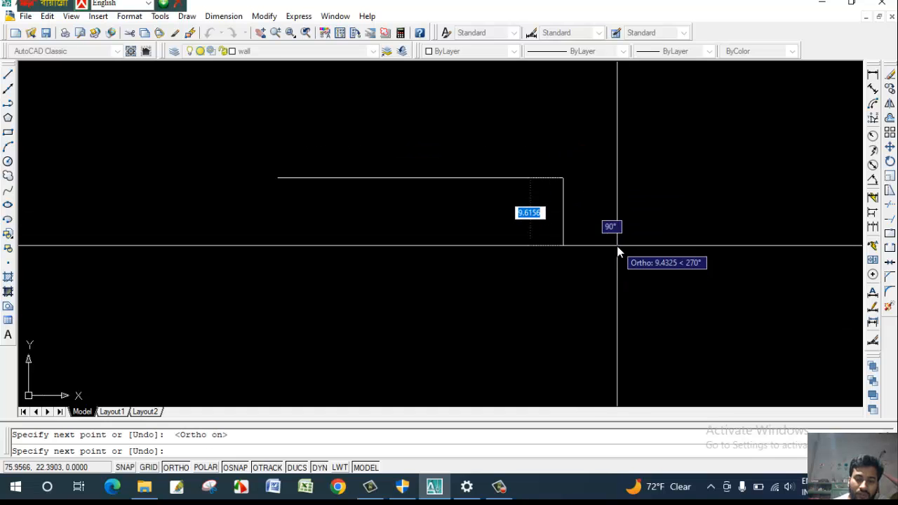
click(554, 283)
click(412, 282)
click(413, 133)
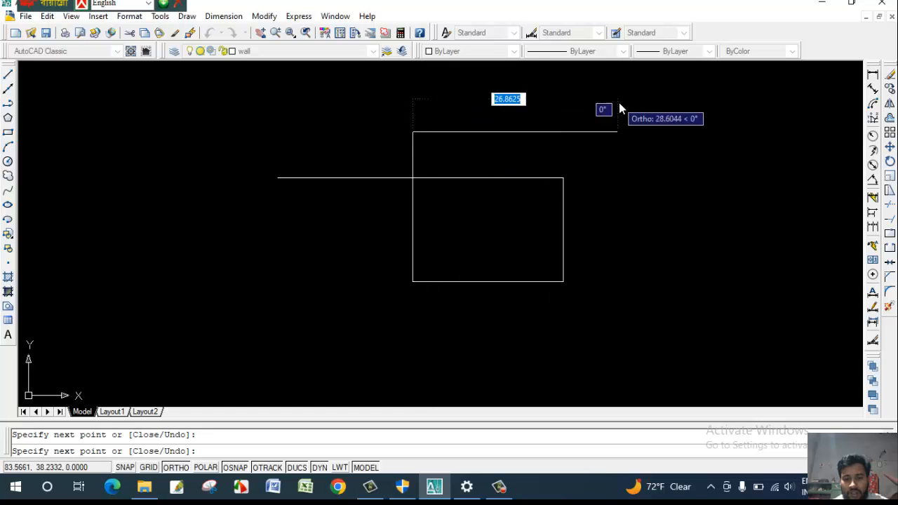
click(626, 133)
click(667, 347)
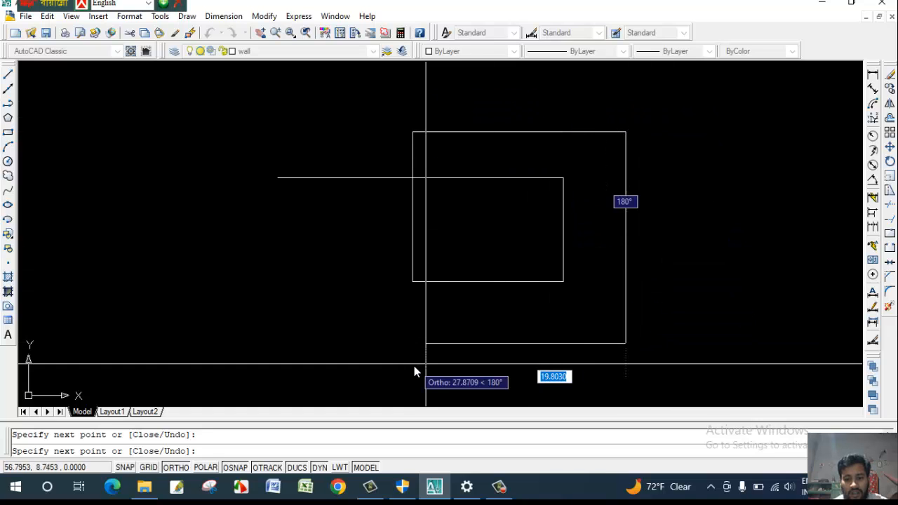
click(351, 348)
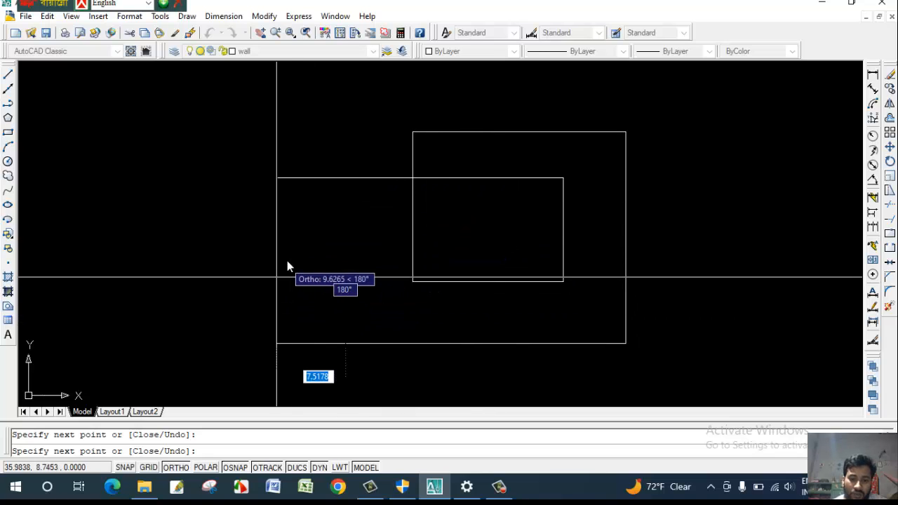
key(Escape)
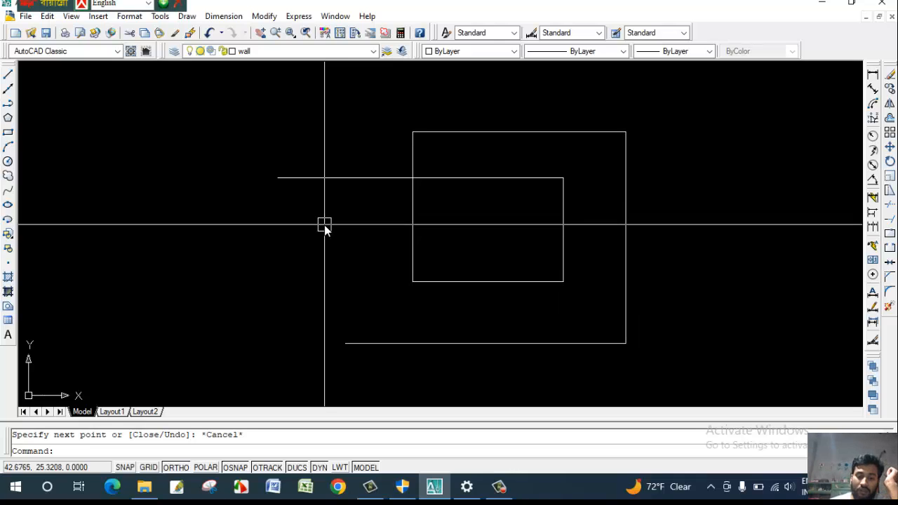
With Ortho off, draw a closed, self-crossing shape of six slanted lines beside the rectangular outlines
scroll(462, 242, down, 4)
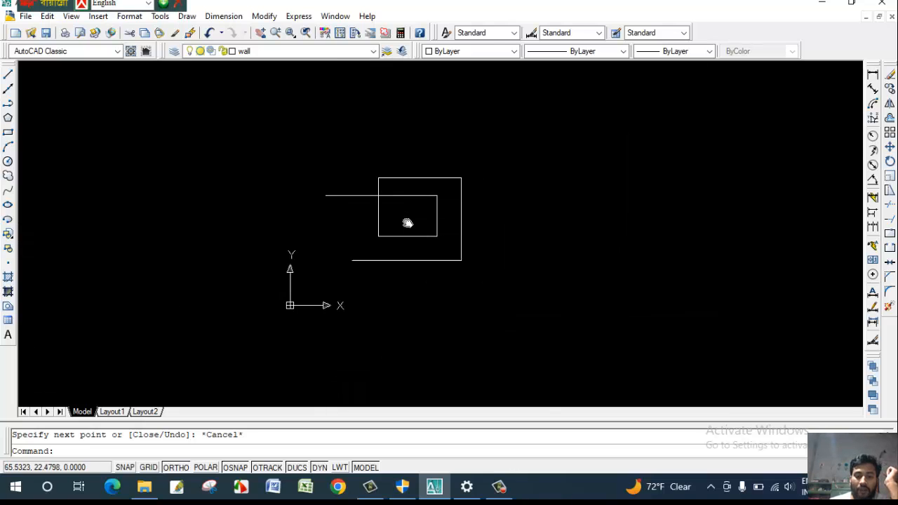
middle_drag(407, 221, 303, 319)
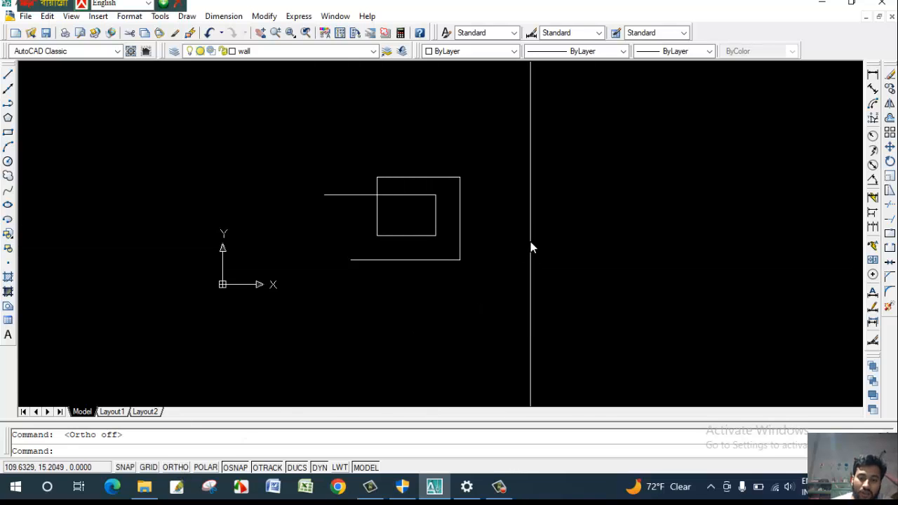
click(536, 206)
click(679, 170)
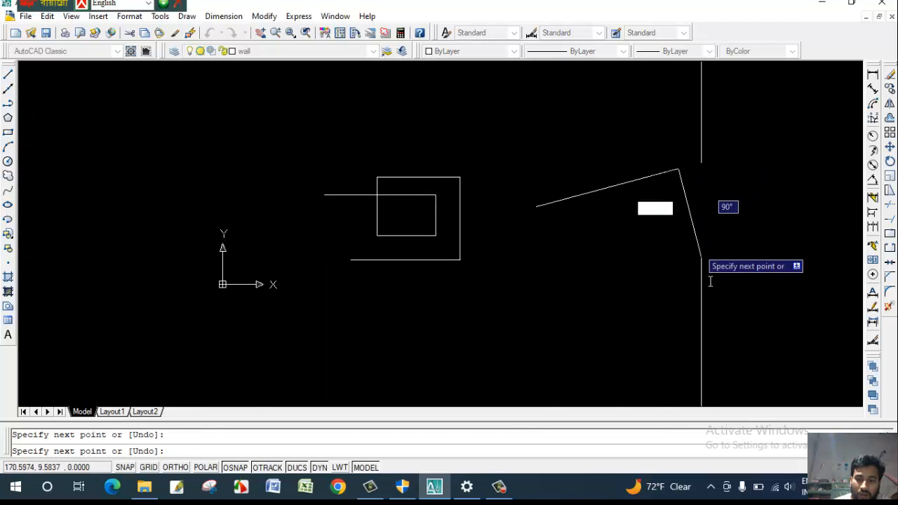
click(711, 287)
click(554, 134)
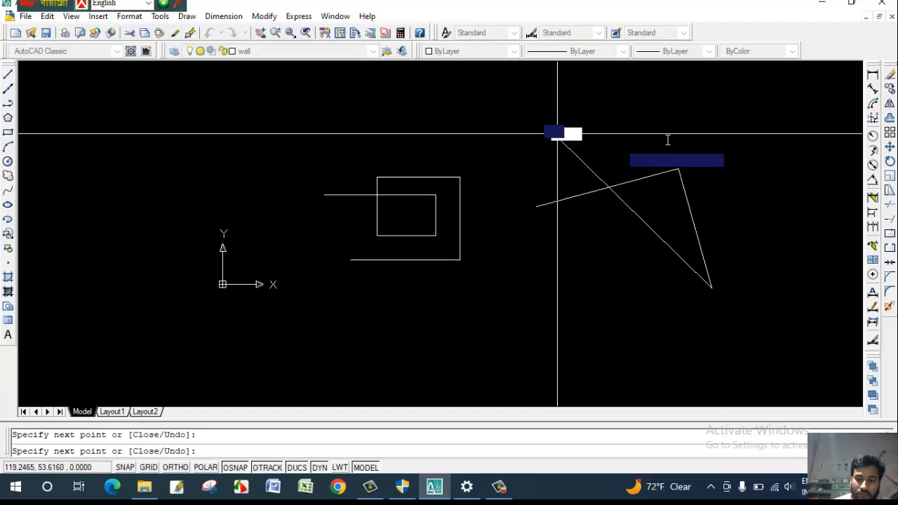
click(755, 121)
click(619, 315)
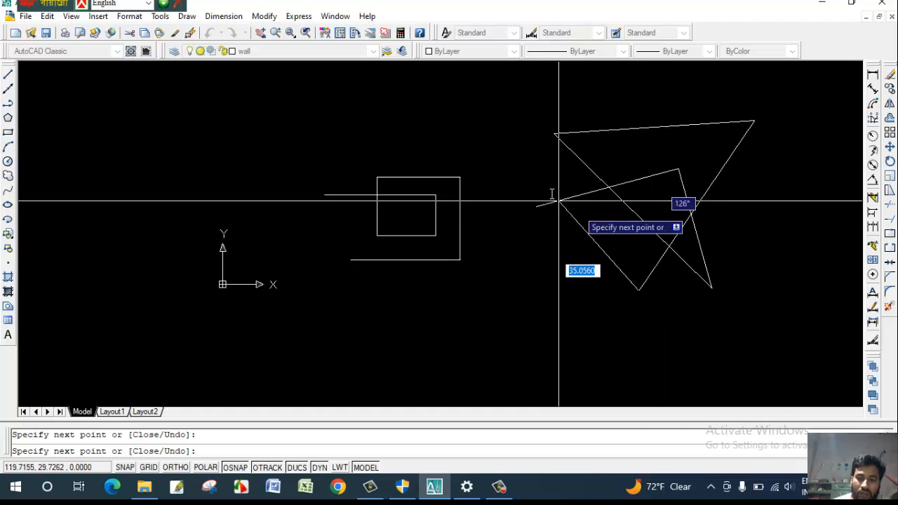
click(537, 207)
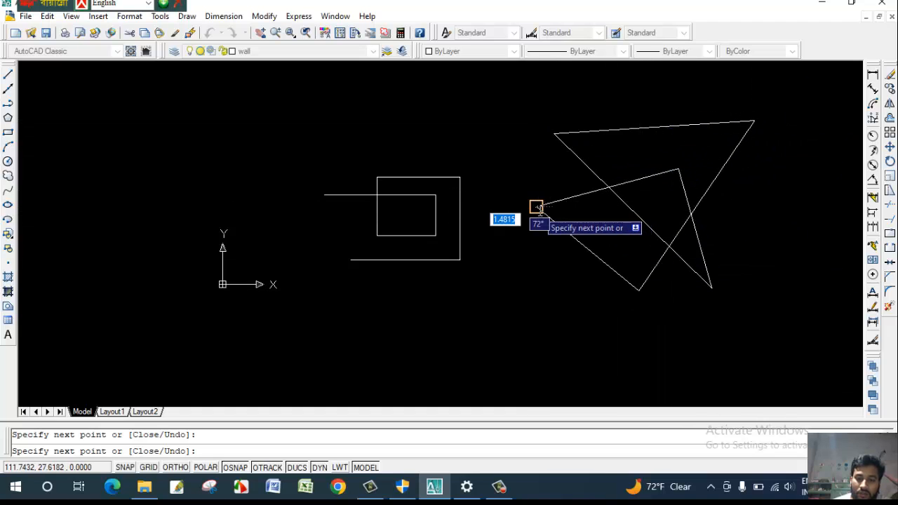
right_click(583, 274)
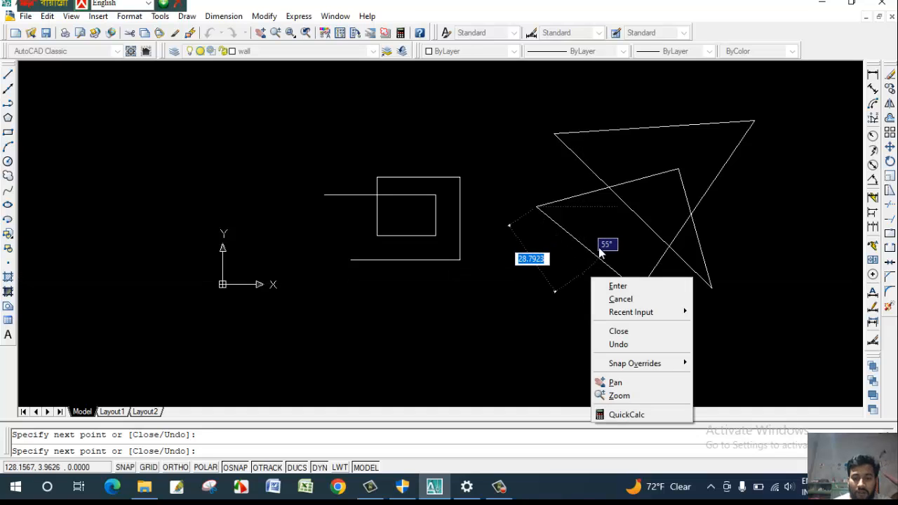
click(623, 288)
scroll(569, 251, down, 2)
mouse_move(570, 251)
middle_down()
mouse_move(518, 265)
mouse_move(484, 255)
mouse_move(416, 277)
middle_up()
scroll(513, 249, up, 3)
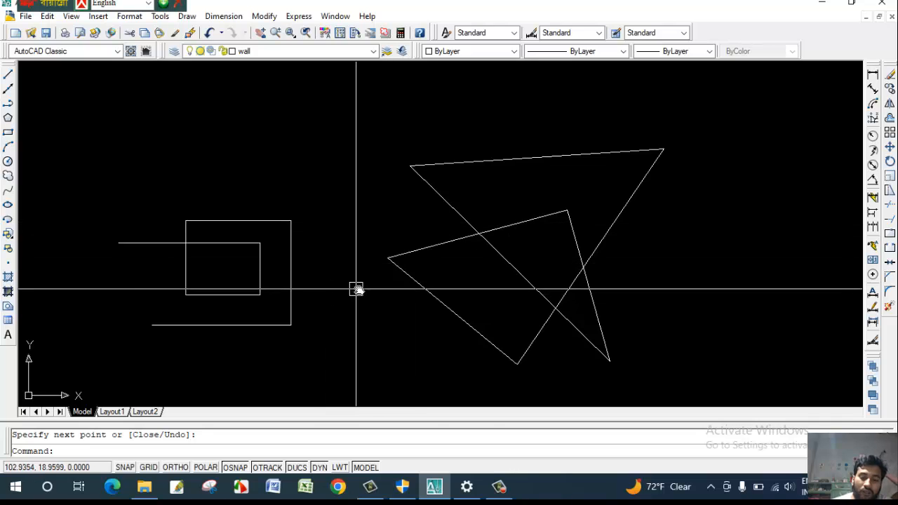
scroll(390, 256, down, 2)
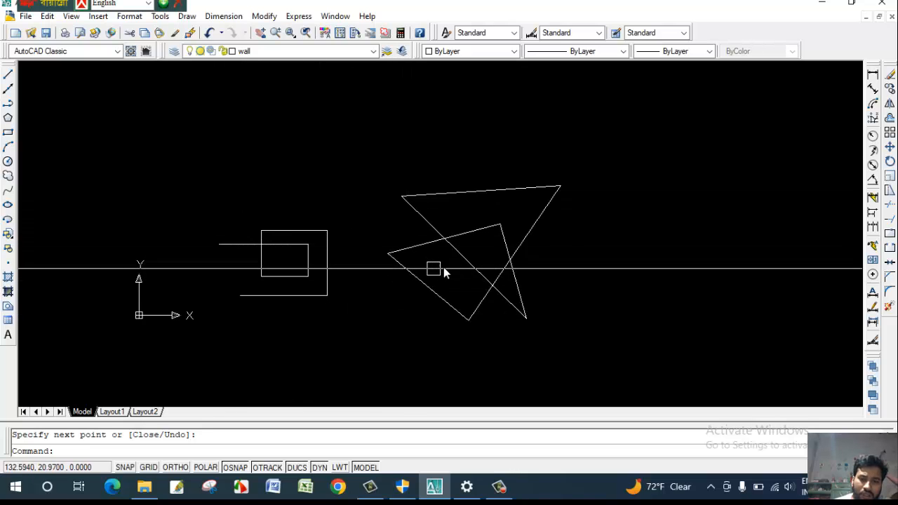
middle_drag(444, 267, 469, 256)
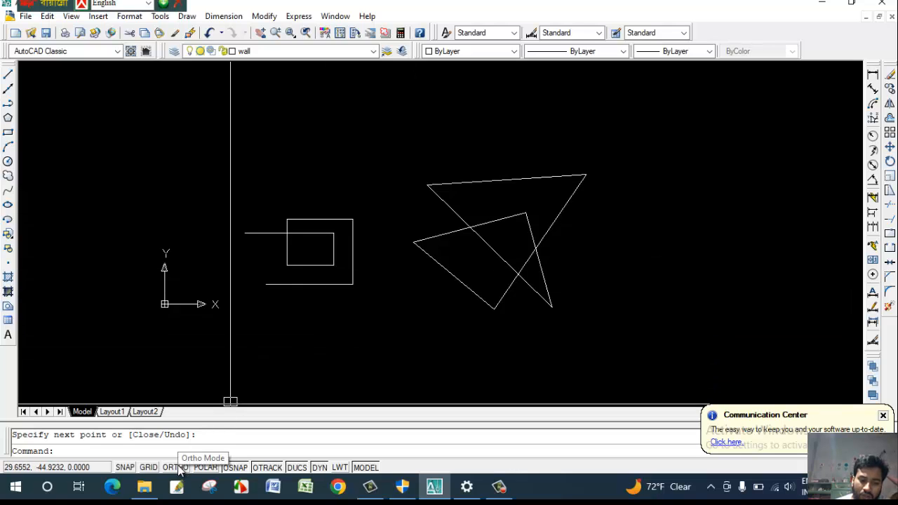
middle_drag(502, 196, 494, 202)
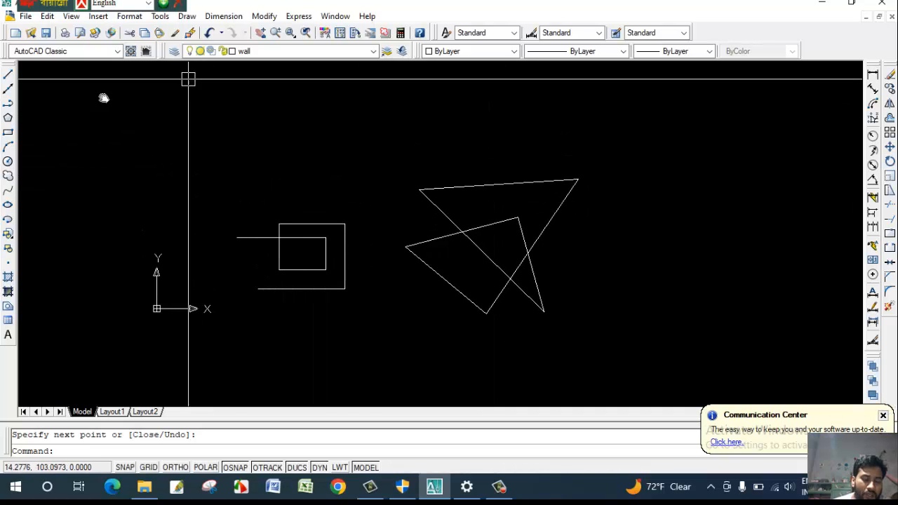
Draw four vertical construction lines through the slanted shape's leftmost corner, lowest corner and two of its line crossings
click(9, 90)
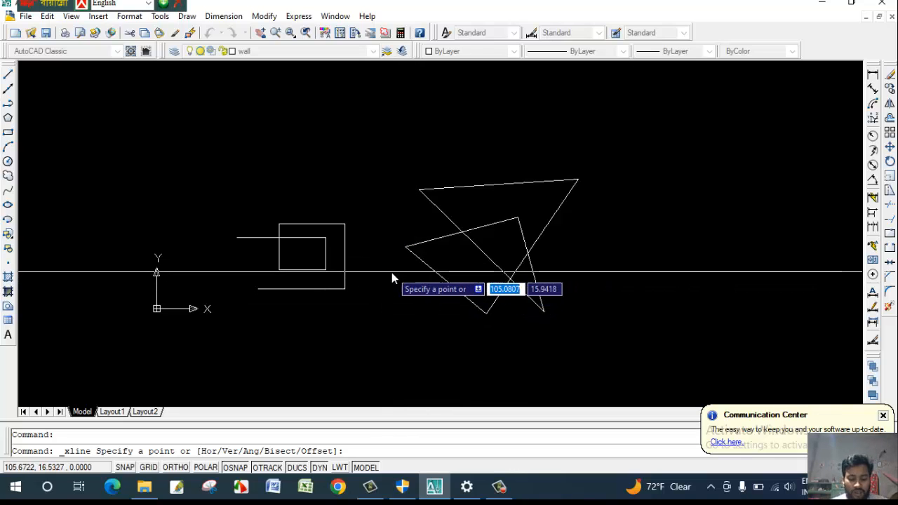
text(v)
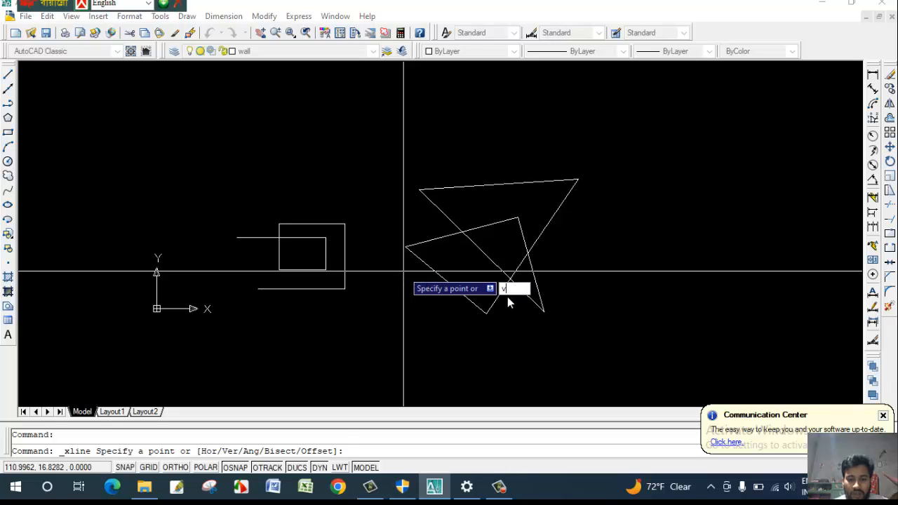
key(Return)
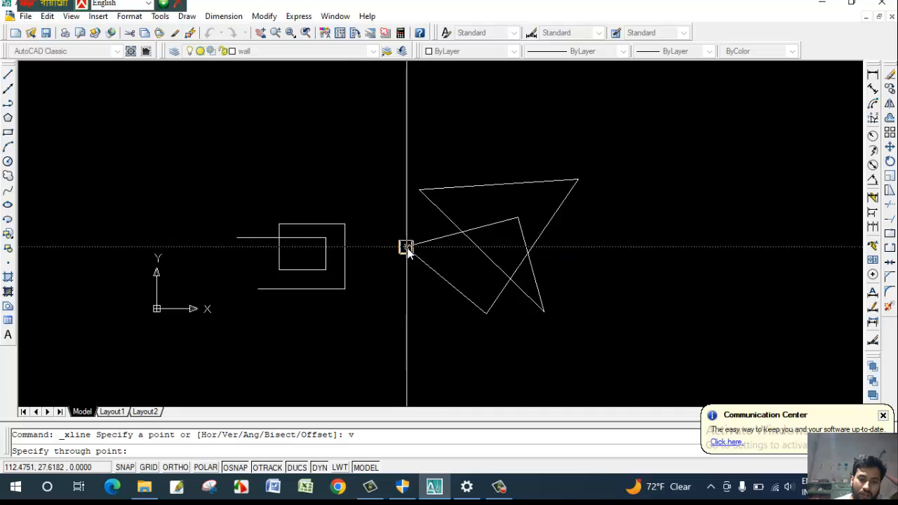
click(406, 247)
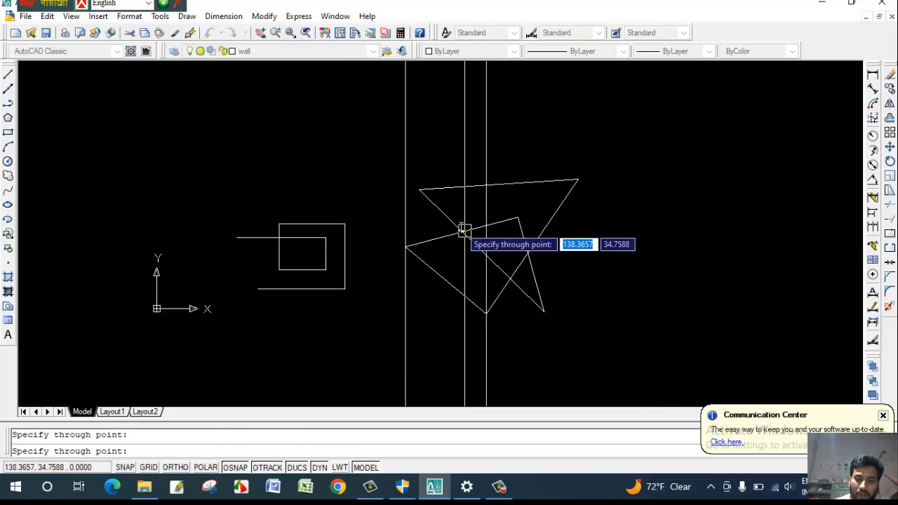
click(461, 231)
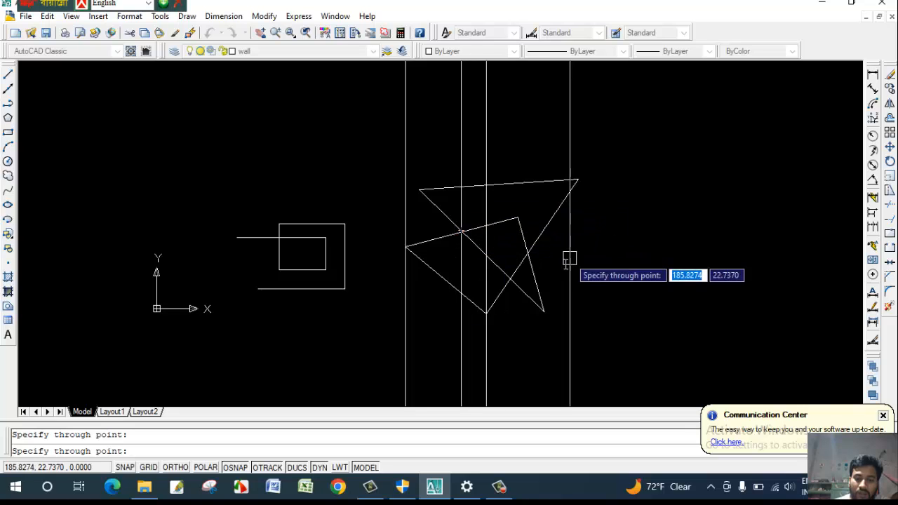
click(528, 254)
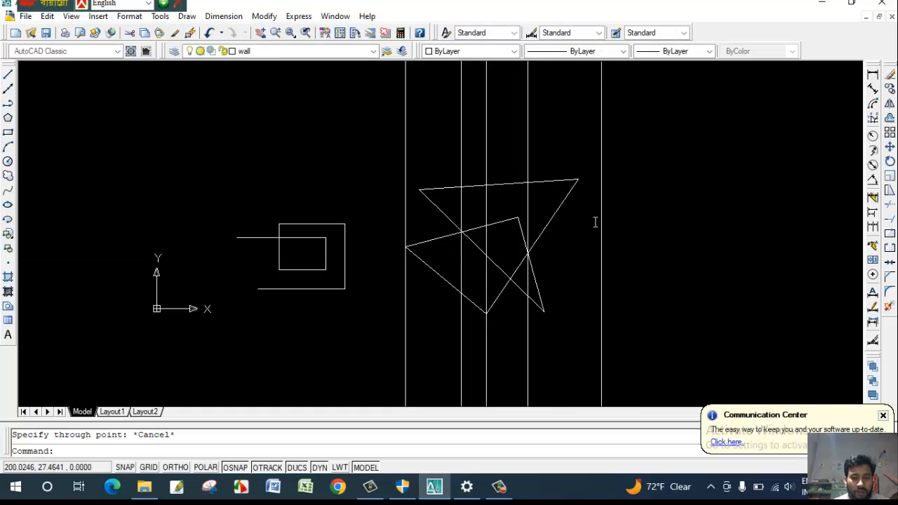
Draw three horizontal construction lines through the points where the lowest corner's vertical construction line meets the slanted shape
click(8, 89)
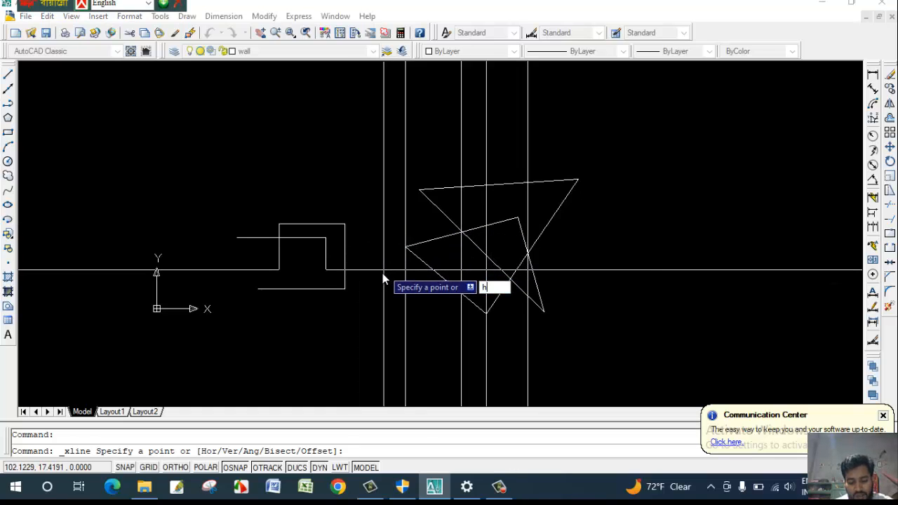
key(Return)
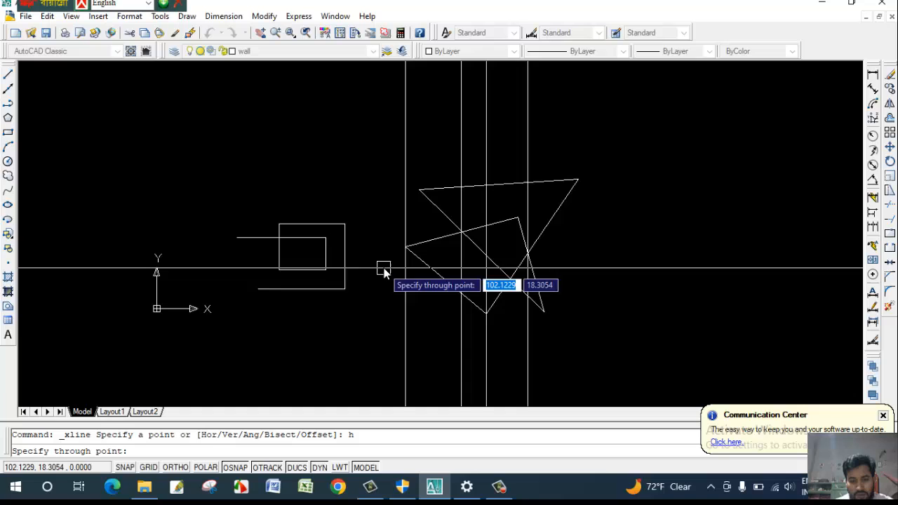
click(485, 313)
click(482, 257)
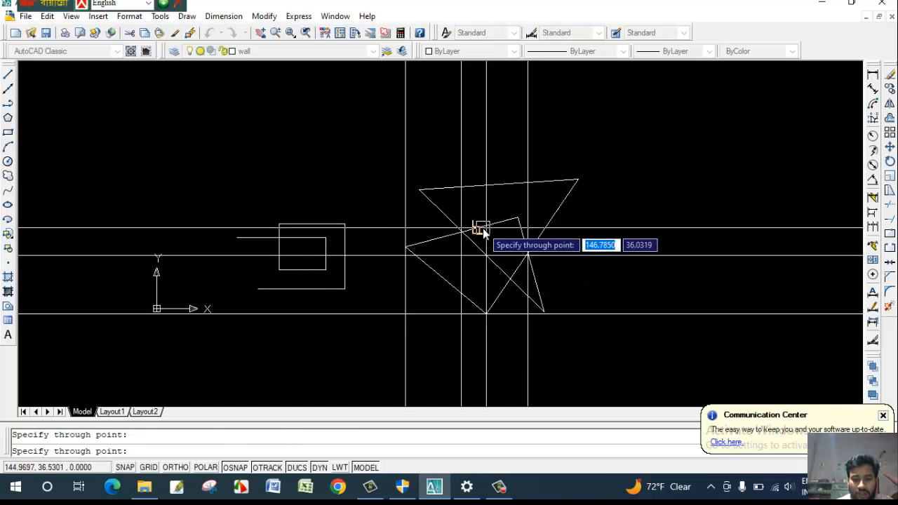
click(483, 226)
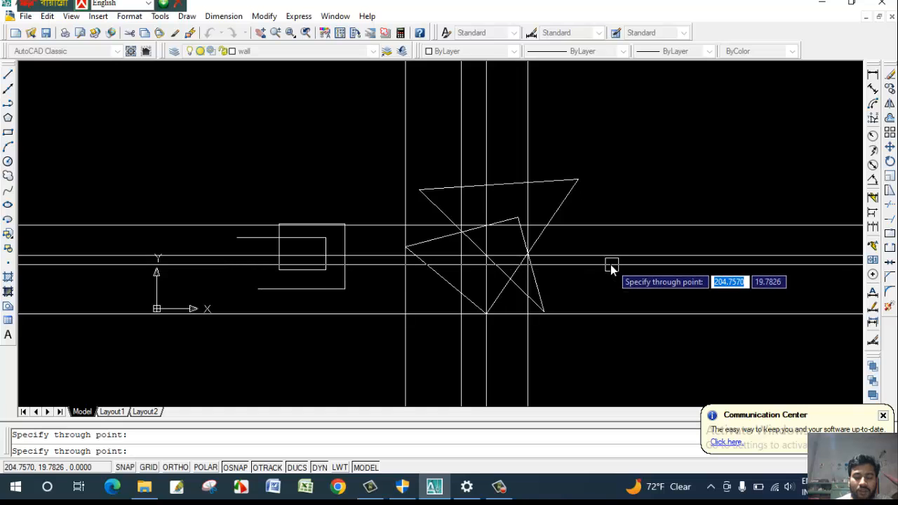
key(Escape)
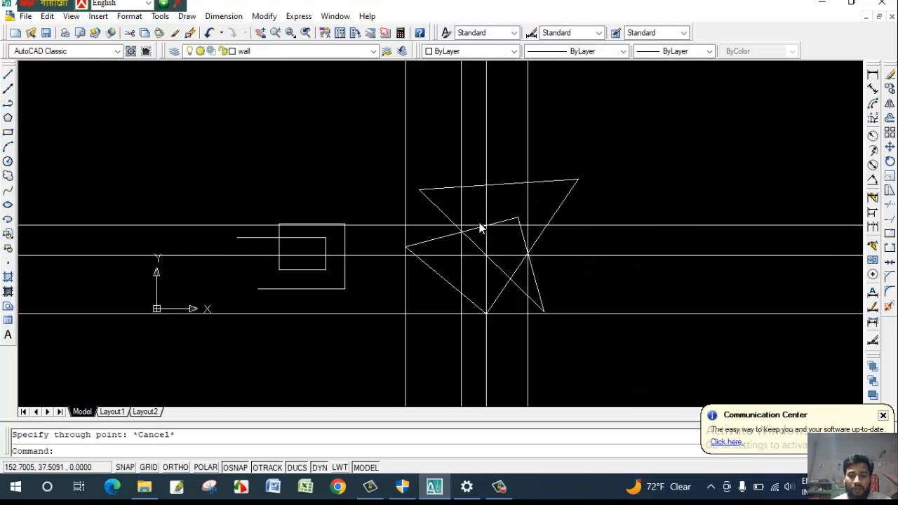
Draw a closed, self-crossing polyline of six slanted segments above and to the right of the earlier slanted shape
scroll(427, 295, down, 1)
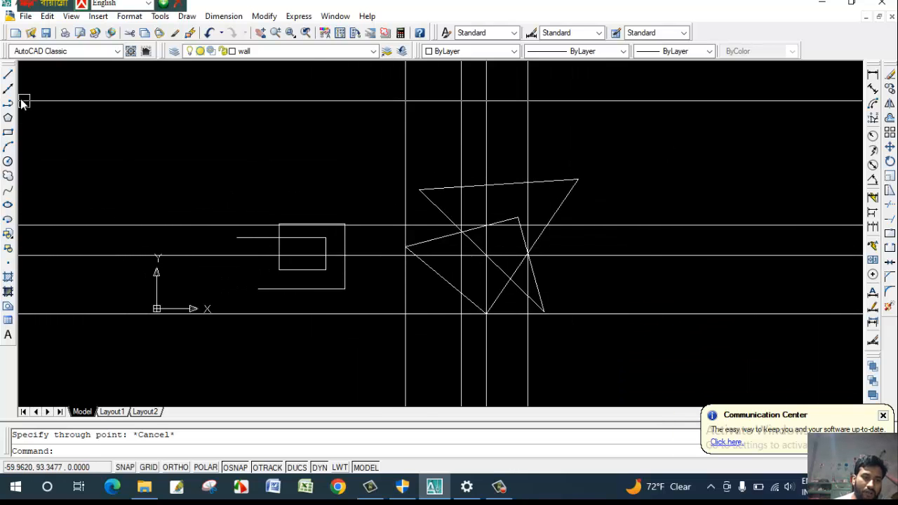
mouse_move(625, 307)
middle_down()
mouse_move(545, 301)
mouse_move(545, 328)
middle_up()
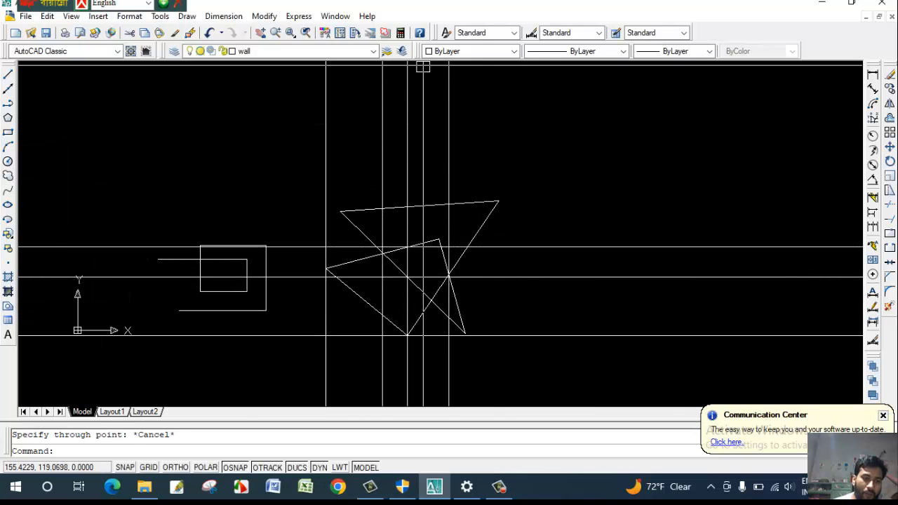
click(8, 103)
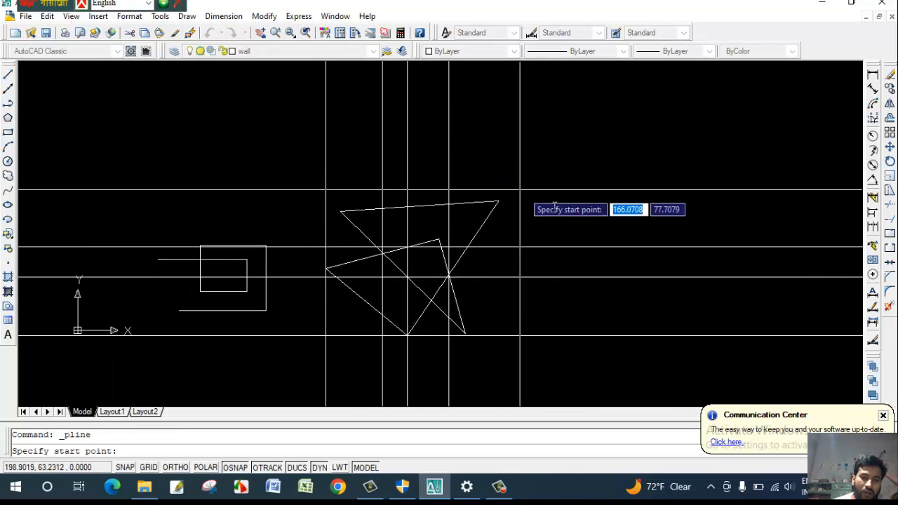
mouse_move(592, 204)
middle_down()
mouse_move(481, 217)
mouse_move(541, 215)
middle_up()
click(579, 212)
click(670, 141)
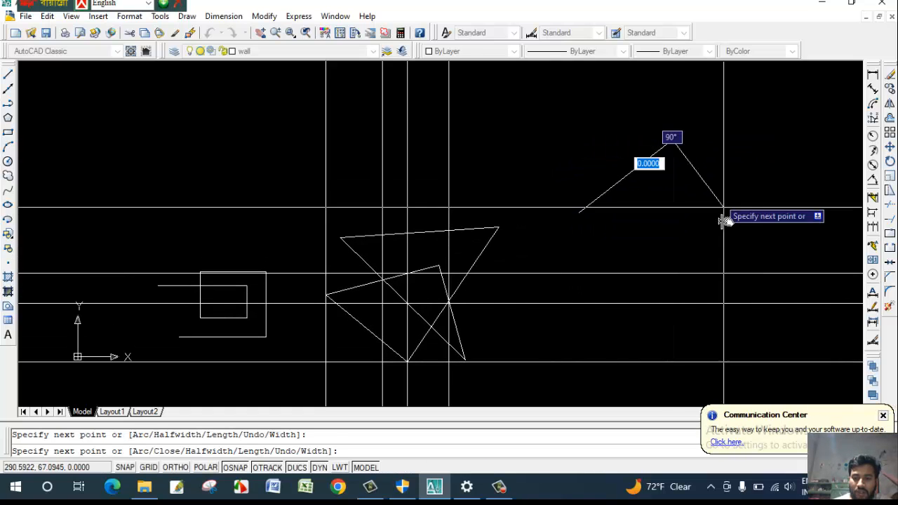
click(730, 223)
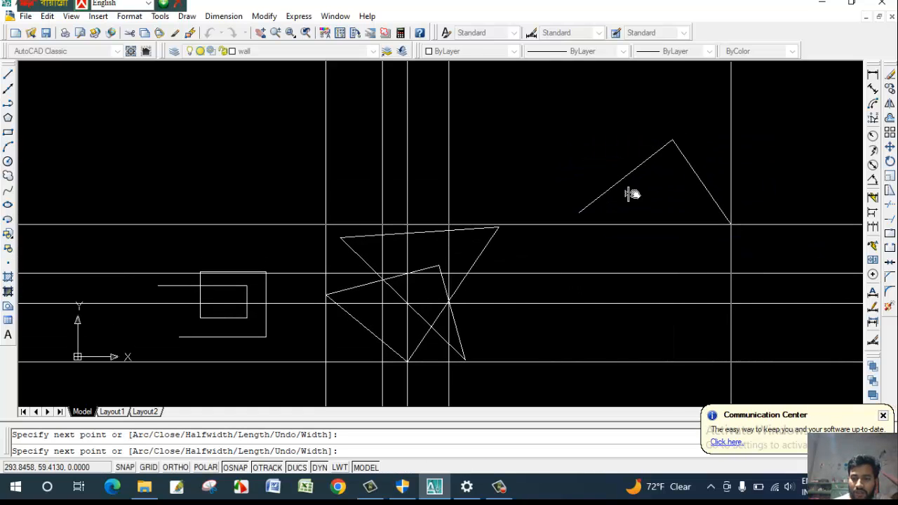
click(724, 120)
click(547, 142)
click(652, 244)
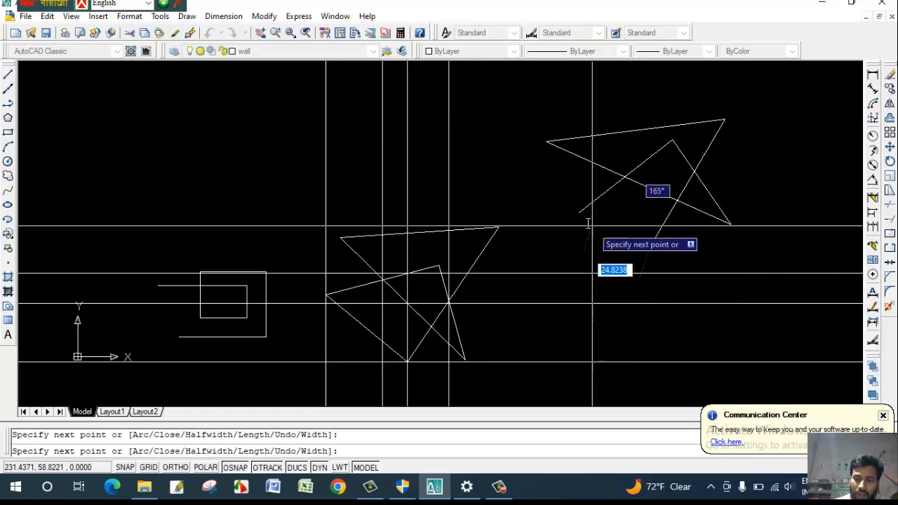
click(580, 213)
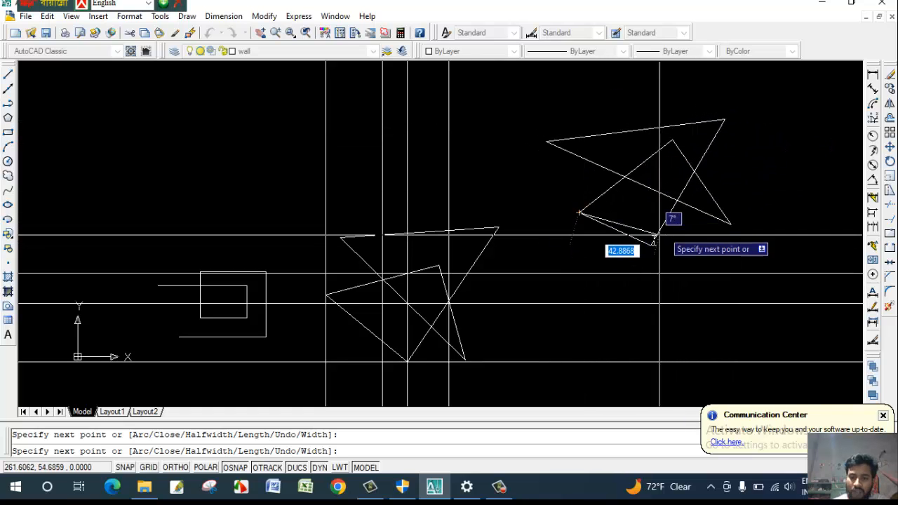
key(Escape)
Select the new polyline and one side of the earlier slanted shape to compare a polyline with separate lines
click(676, 216)
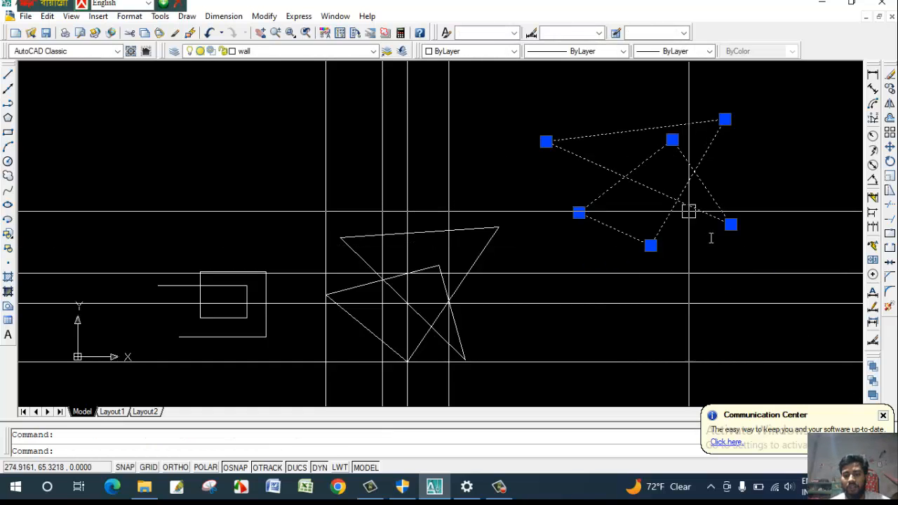
click(485, 249)
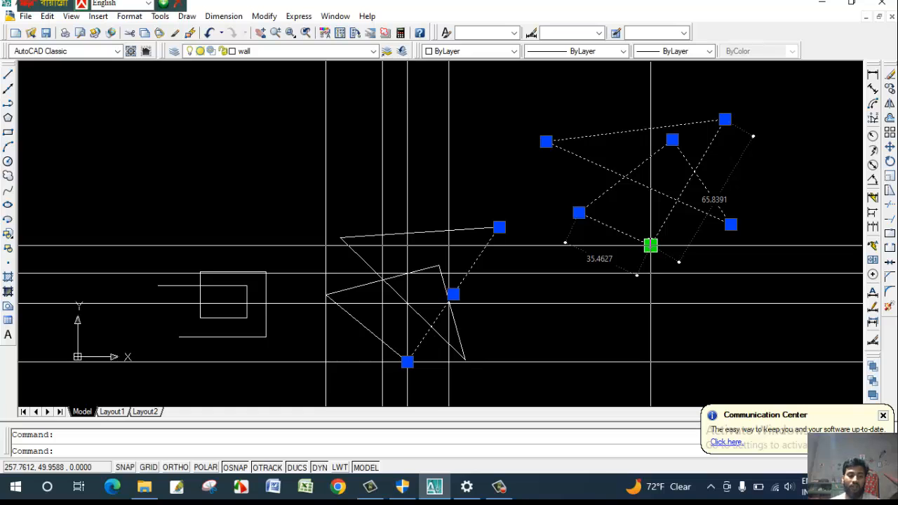
Draw a nearly square rectangle by two opposite corners to the right of the polyline shape
click(8, 134)
scroll(531, 261, up, 2)
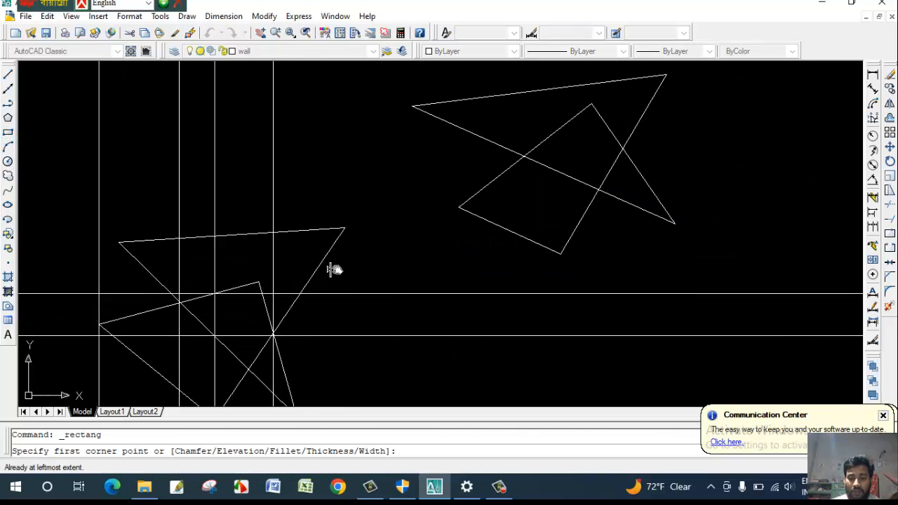
middle_drag(606, 241, 486, 253)
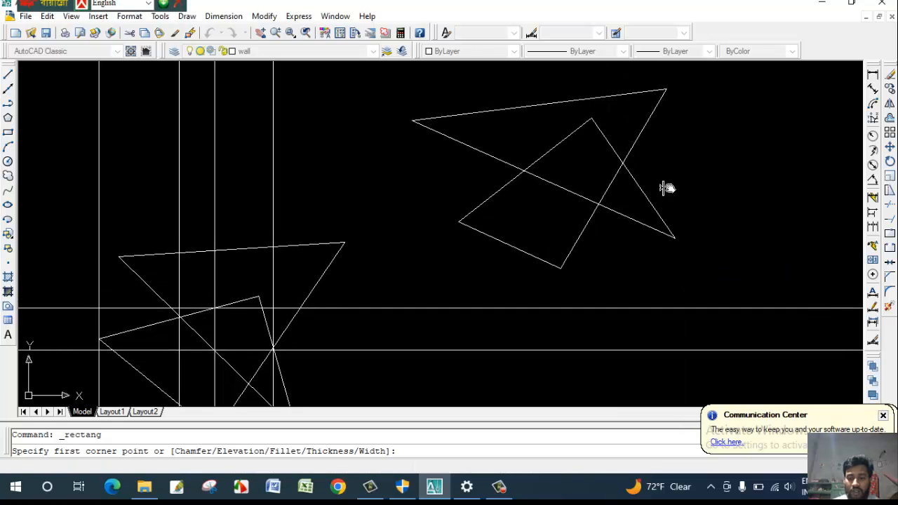
click(722, 171)
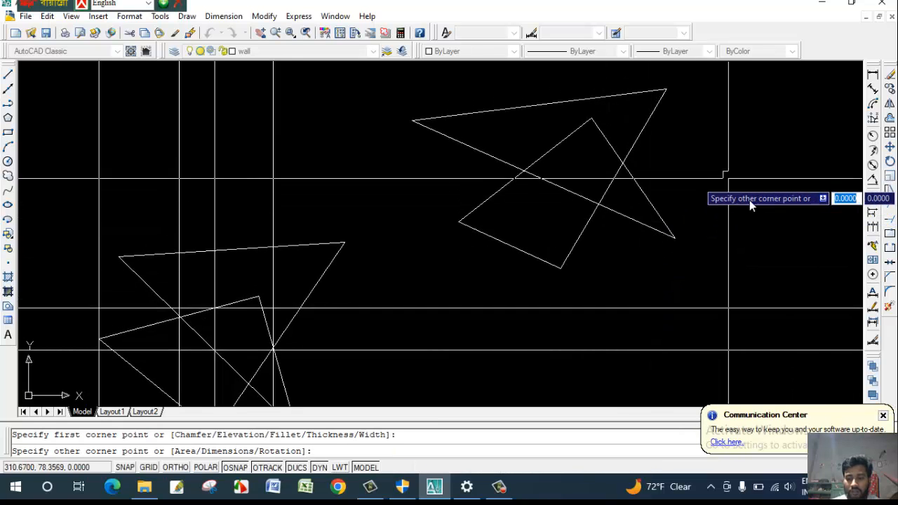
click(811, 261)
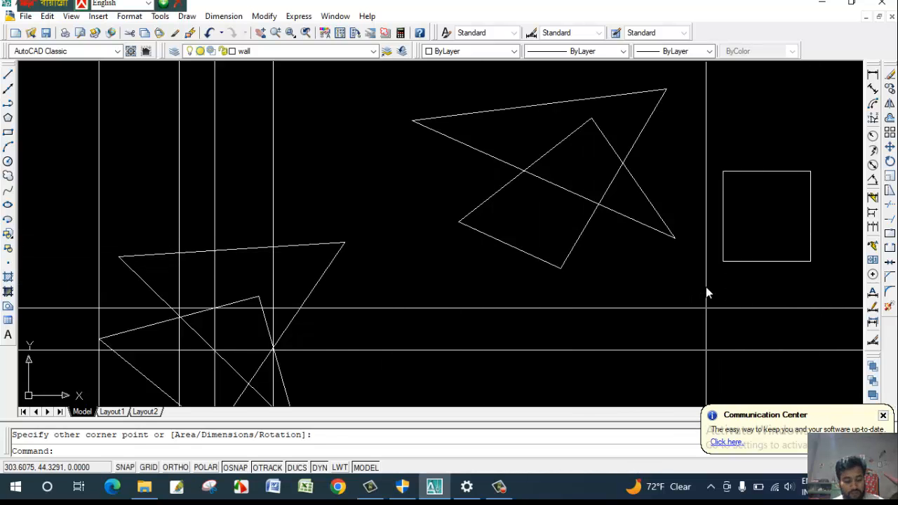
Draw a three-point arc from the rectangle's lower-left corner through its top edge's midpoint to its lower-right corner
text(z)
key(Return)
text(e)
key(Return)
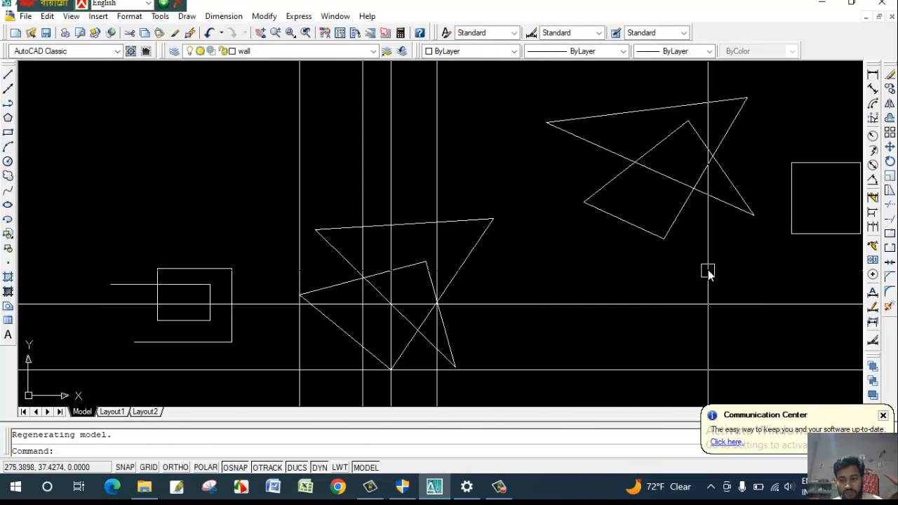
scroll(705, 270, down, 3)
middle_drag(701, 260, 618, 238)
scroll(622, 234, up, 4)
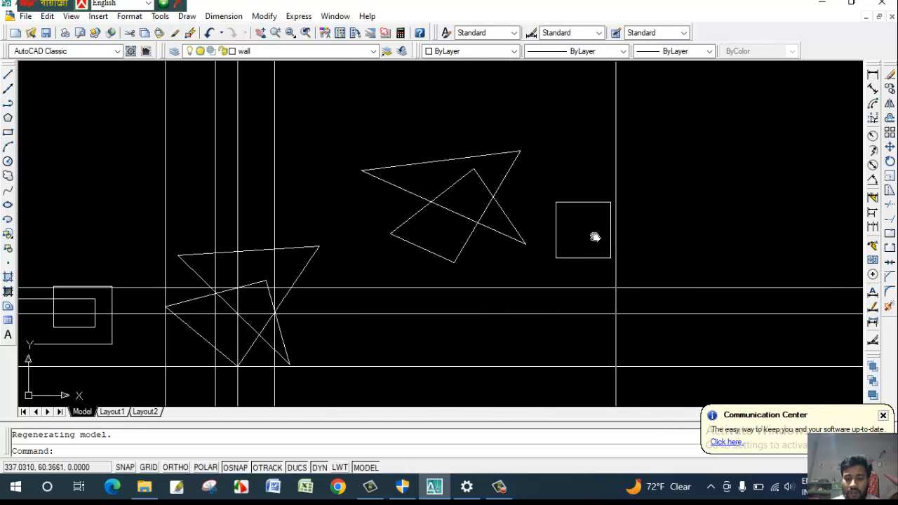
scroll(594, 237, up, 3)
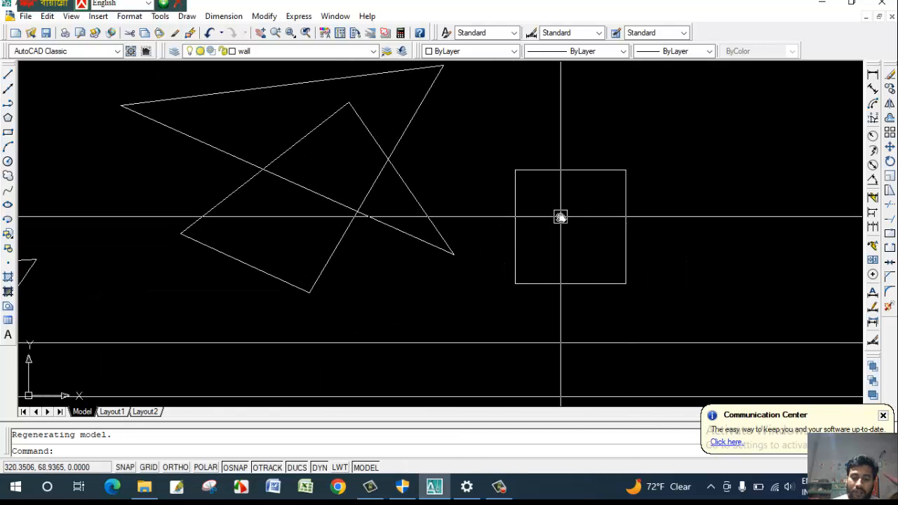
click(8, 154)
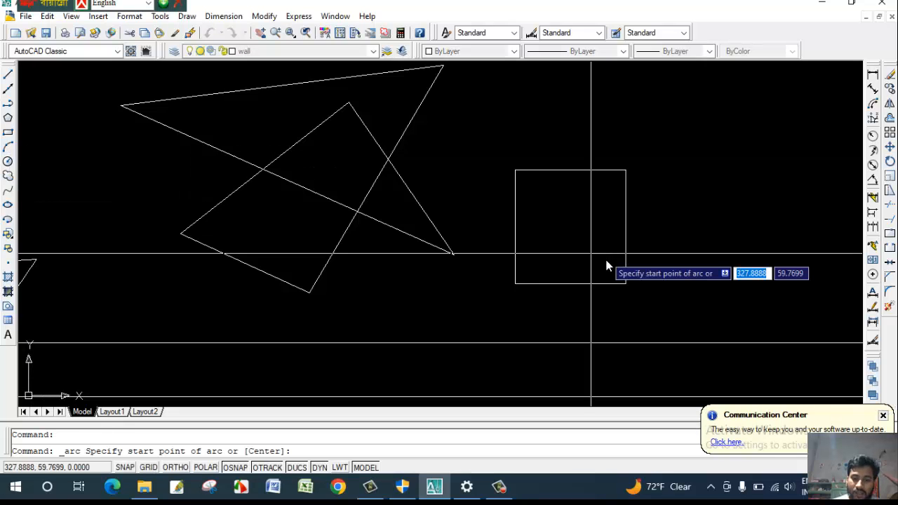
click(516, 284)
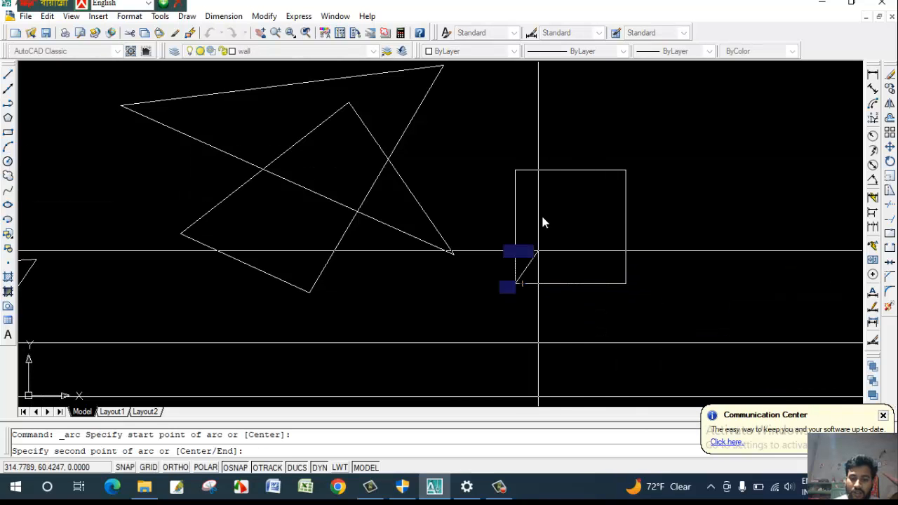
click(572, 170)
click(625, 284)
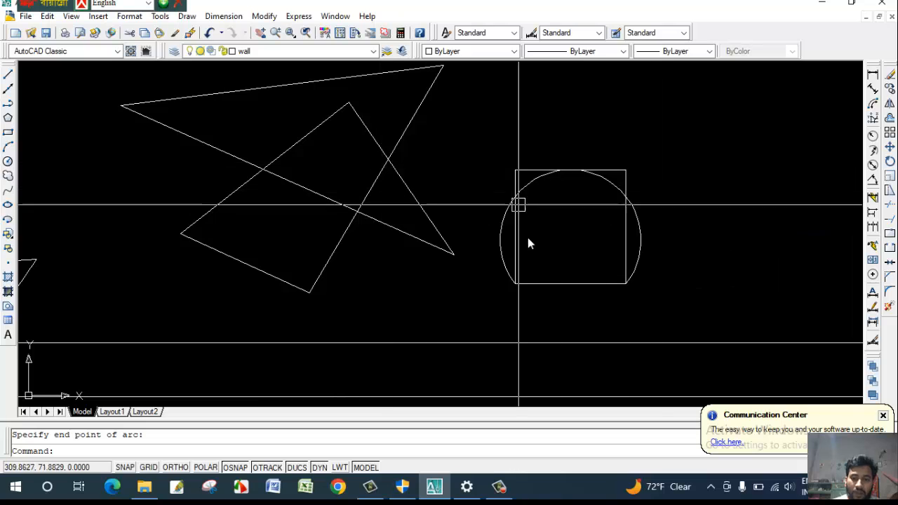
Draw a smaller circle inside the rectangle and arc, reaching down to the rectangle's bottom edge
scroll(528, 239, down, 3)
scroll(380, 242, down, 2)
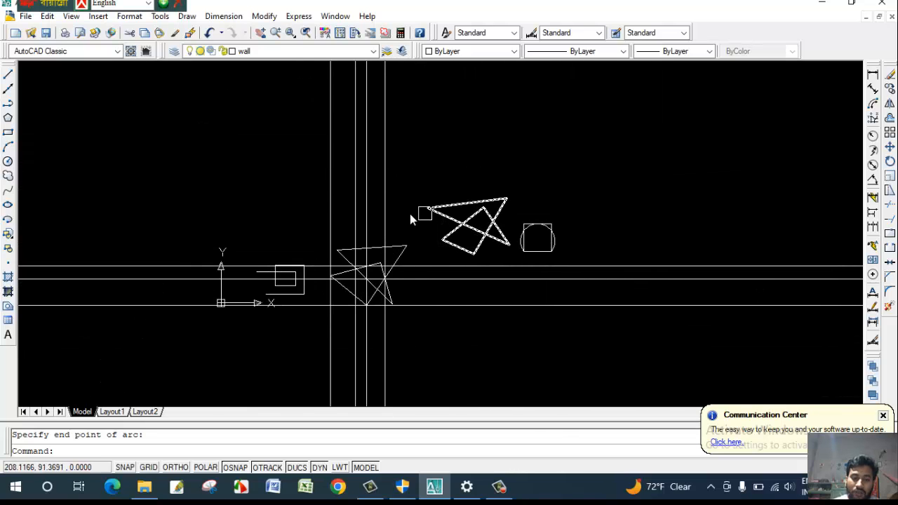
scroll(455, 254, up, 3)
middle_drag(493, 229, 541, 226)
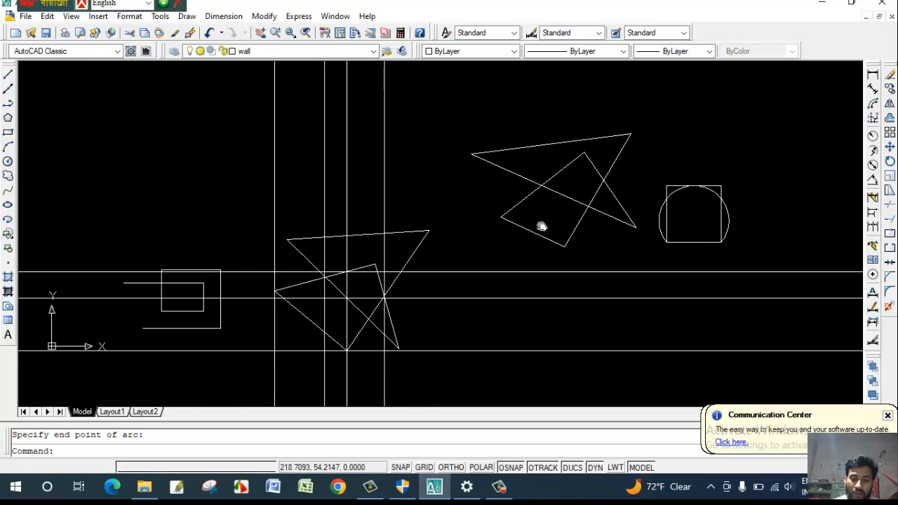
middle_drag(618, 242, 615, 244)
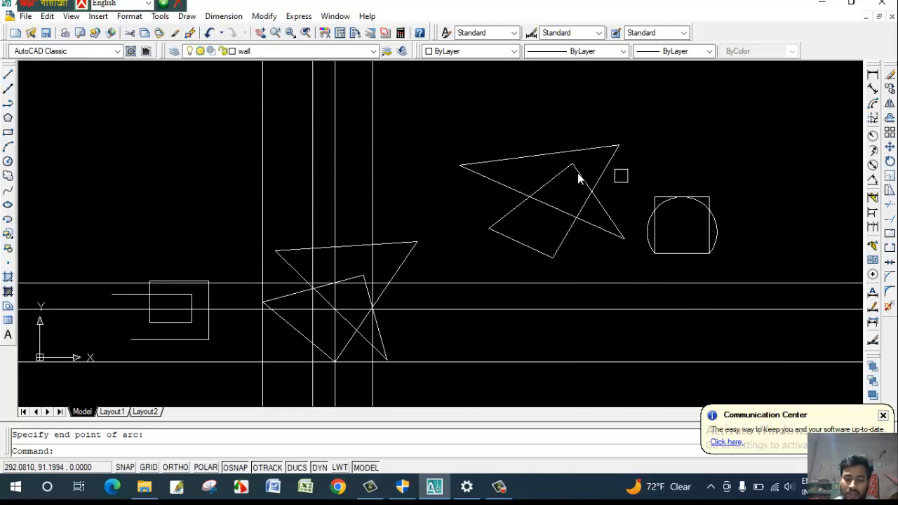
middle_drag(561, 233, 522, 233)
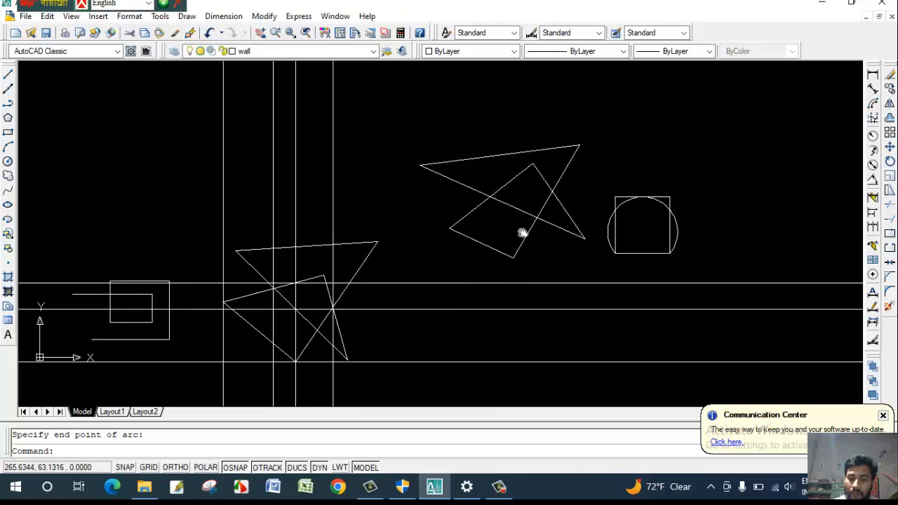
middle_drag(638, 203, 596, 203)
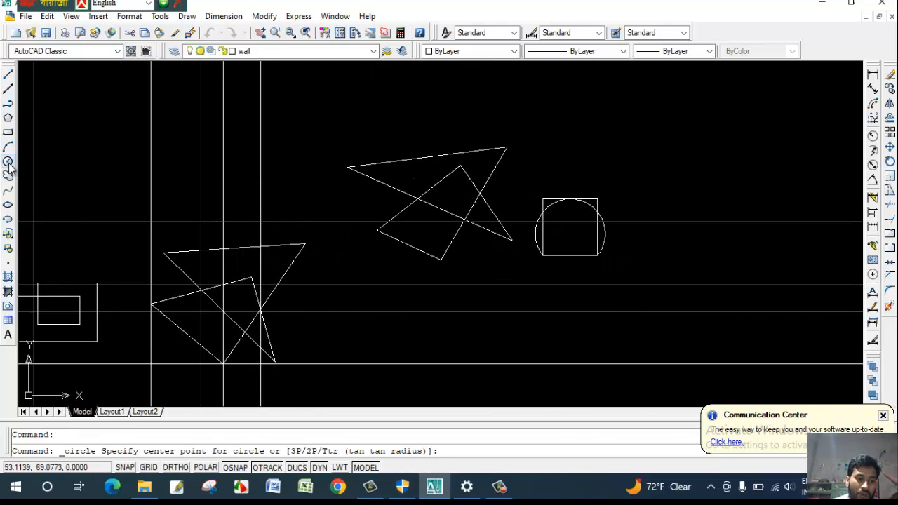
click(572, 240)
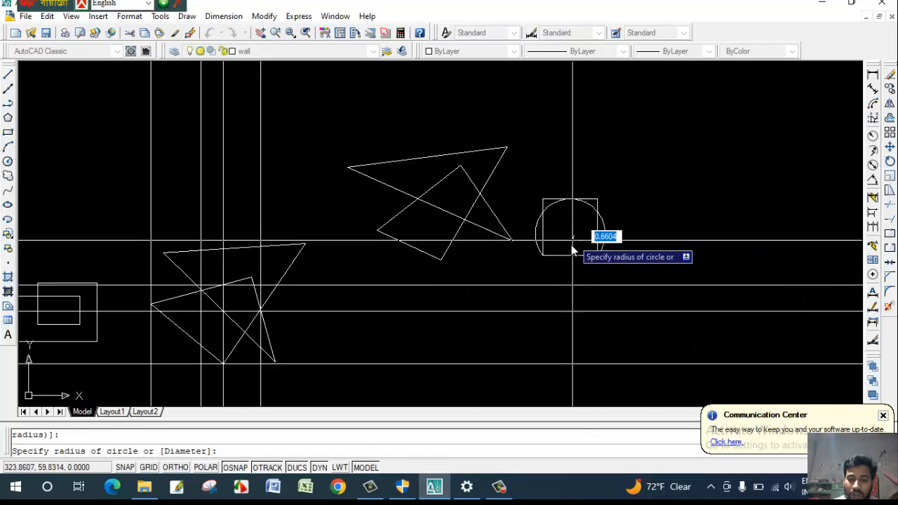
click(570, 258)
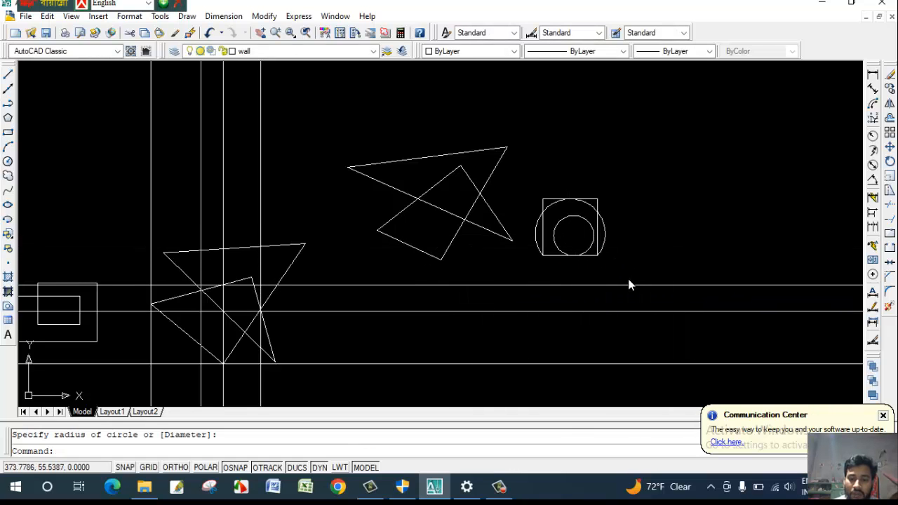
Draw a small, almost closed egg-shaped spline inside the inner circle, setting its start and end tangents
middle_drag(627, 283, 597, 285)
scroll(553, 261, up, 2)
scroll(553, 261, up, 3)
middle_drag(553, 261, 509, 270)
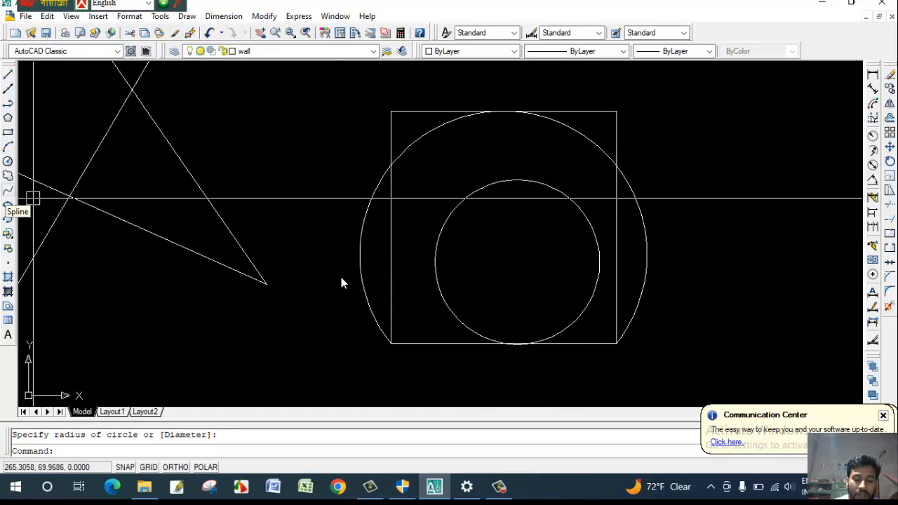
click(486, 276)
click(505, 240)
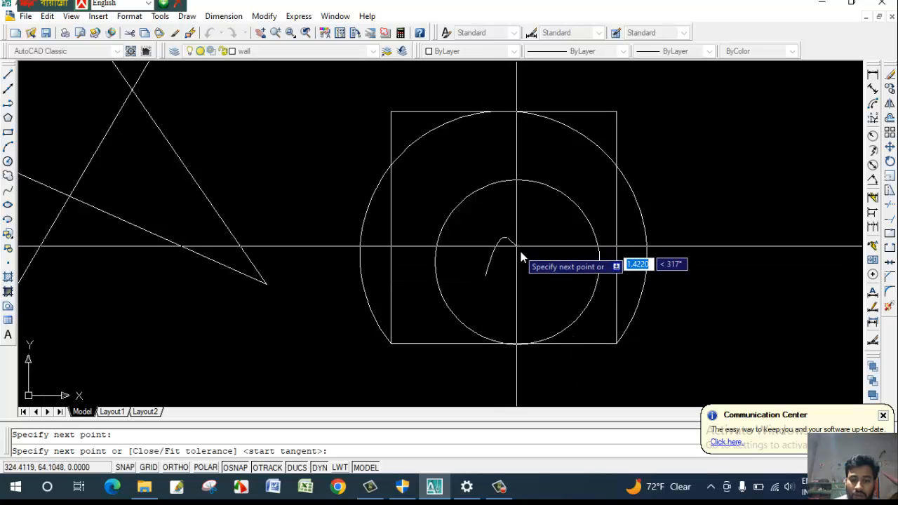
click(518, 296)
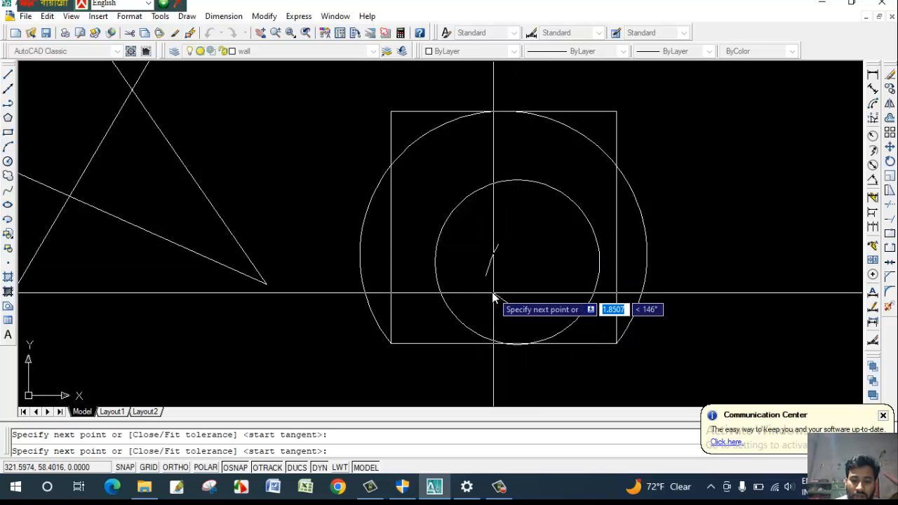
right_click(501, 306)
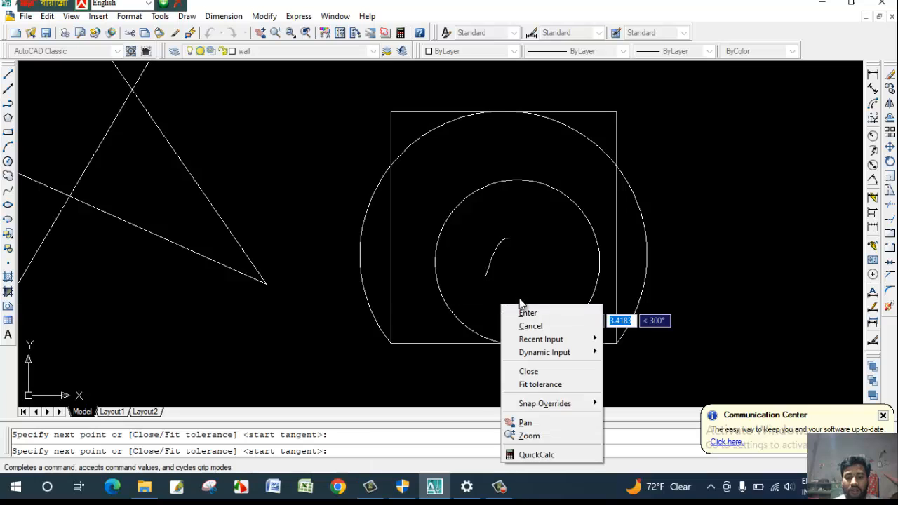
click(540, 312)
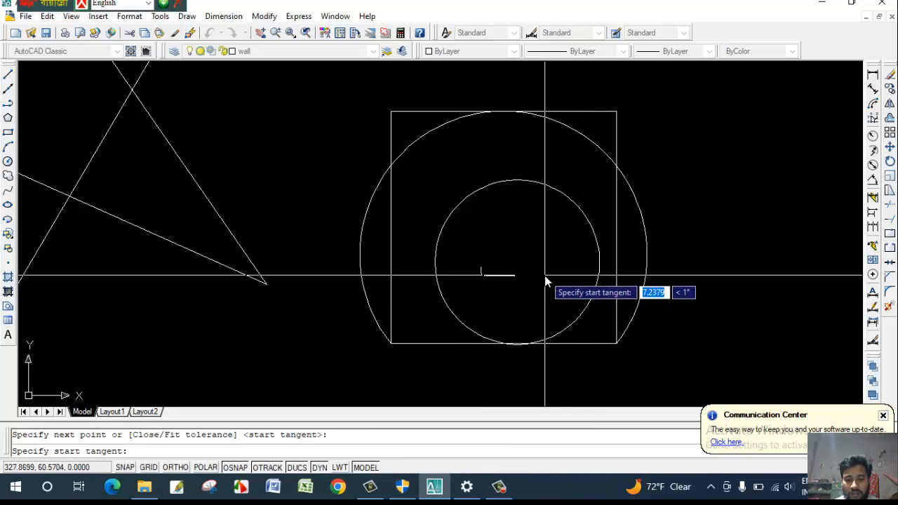
click(547, 285)
click(549, 291)
scroll(551, 286, down, 2)
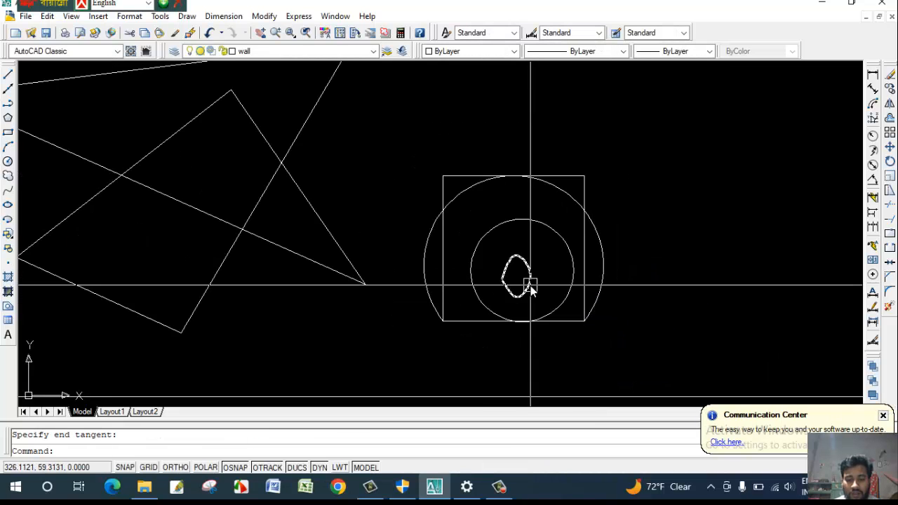
mouse_move(531, 285)
middle_down()
mouse_move(496, 252)
mouse_move(535, 252)
middle_up()
scroll(499, 235, up, 5)
click(442, 248)
scroll(536, 251, down, 4)
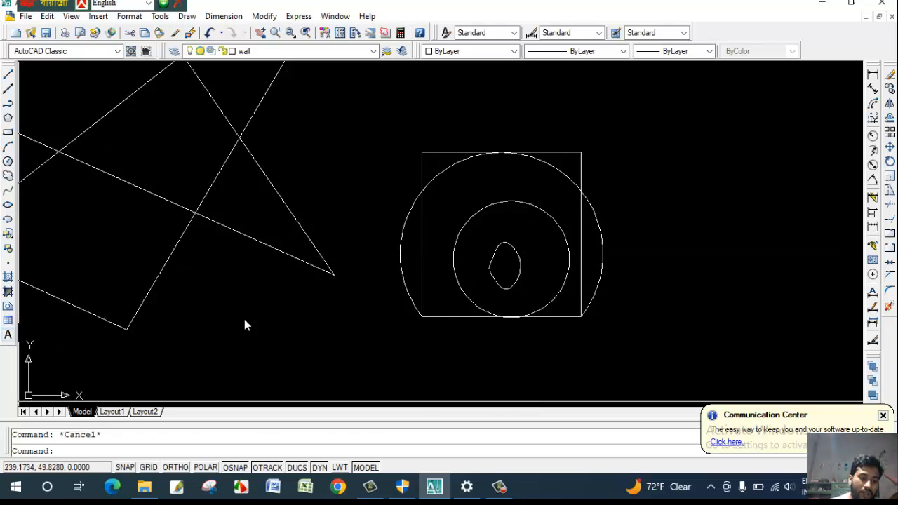
Add the multiline text "avbnb" inside the small spline, in the Standard style with txt font at height 0.2000
click(8, 335)
scroll(520, 259, up, 5)
click(518, 256)
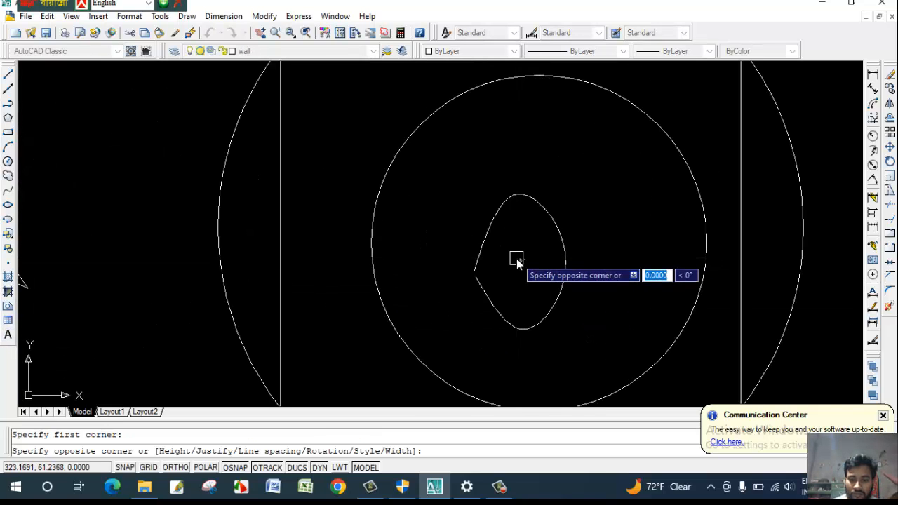
click(543, 272)
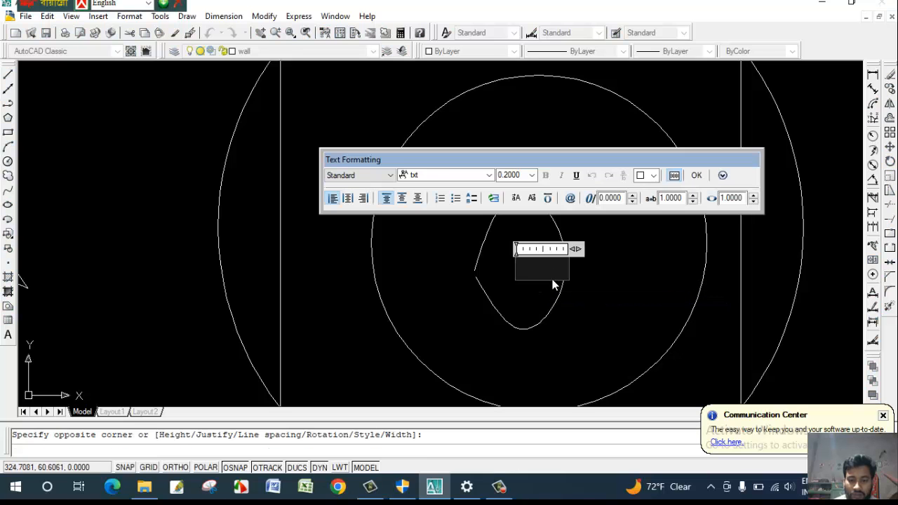
click(489, 175)
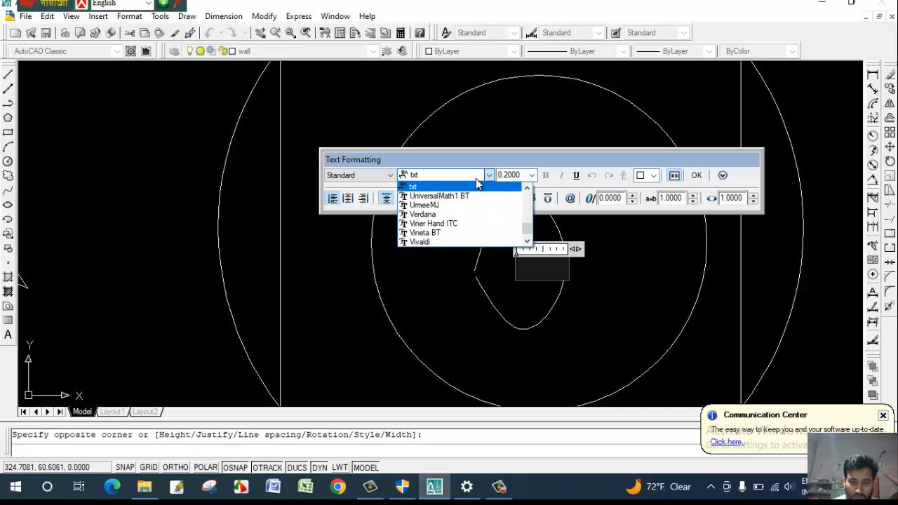
click(490, 178)
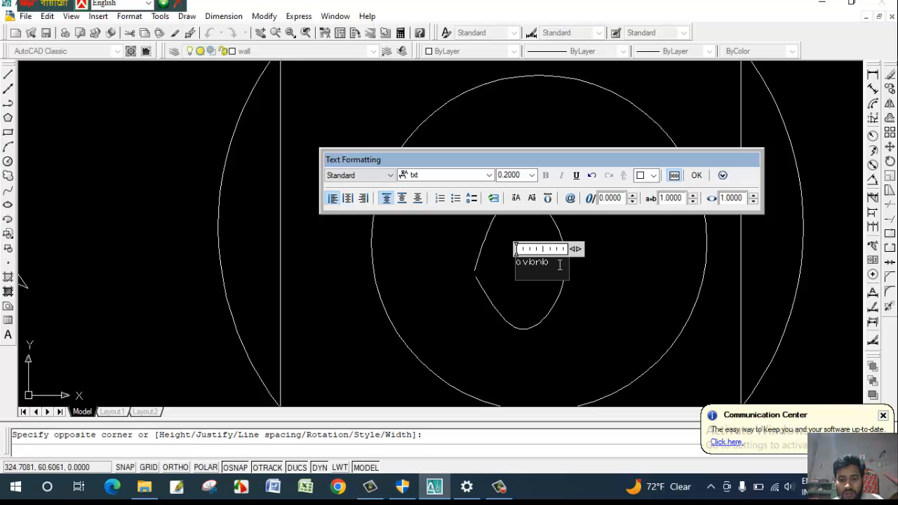
click(696, 177)
scroll(558, 263, up, 8)
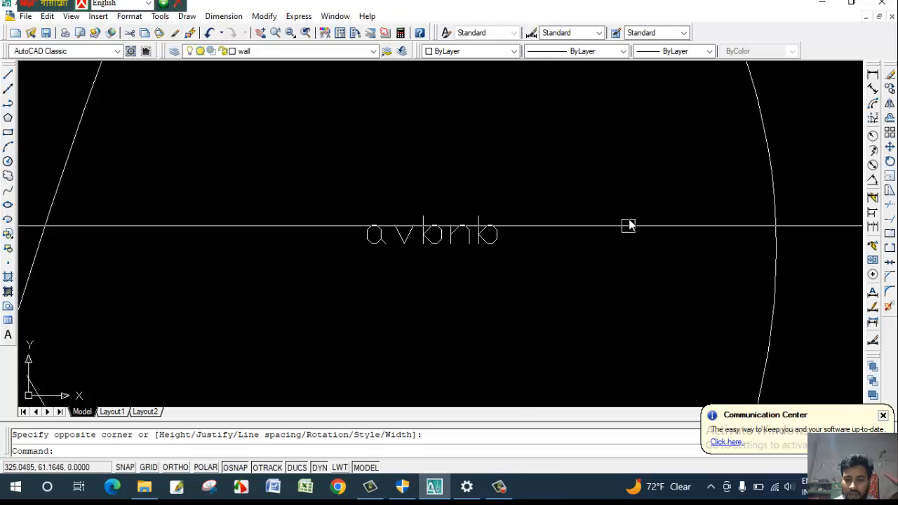
scroll(533, 218, down, 4)
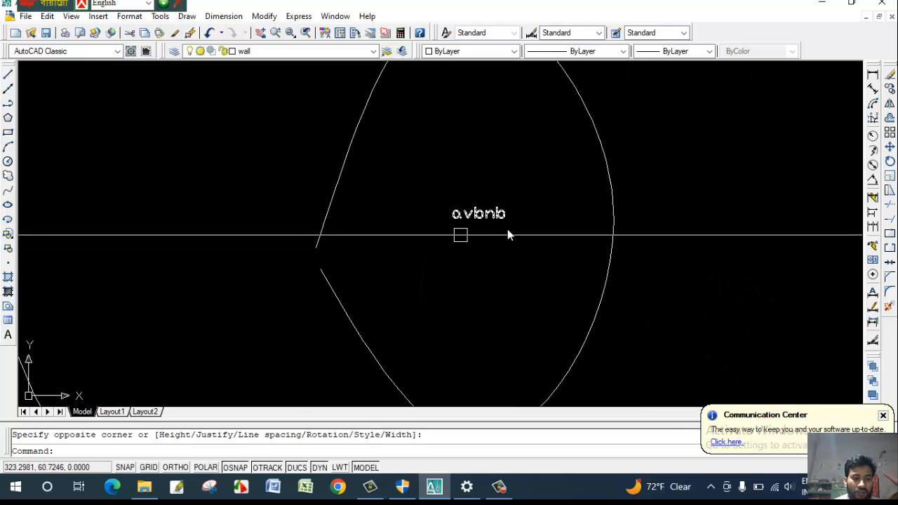
scroll(712, 161, down, 8)
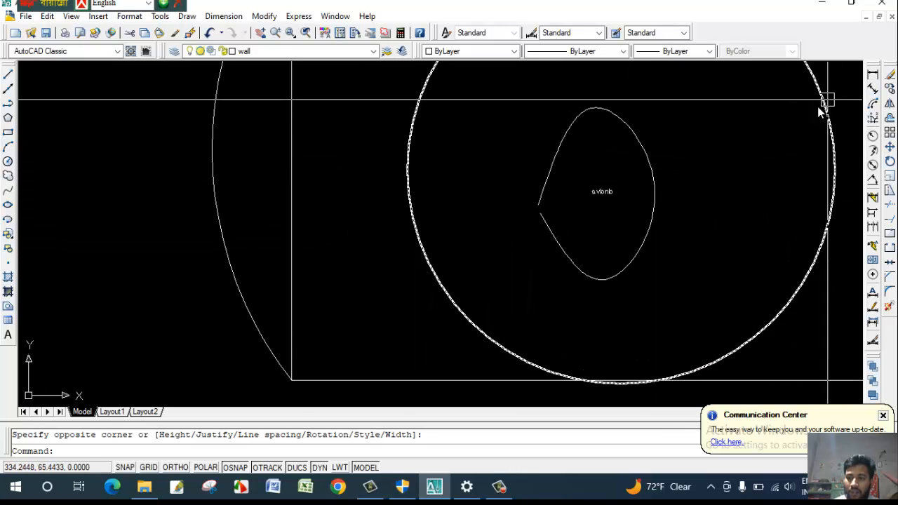
scroll(735, 207, down, 10)
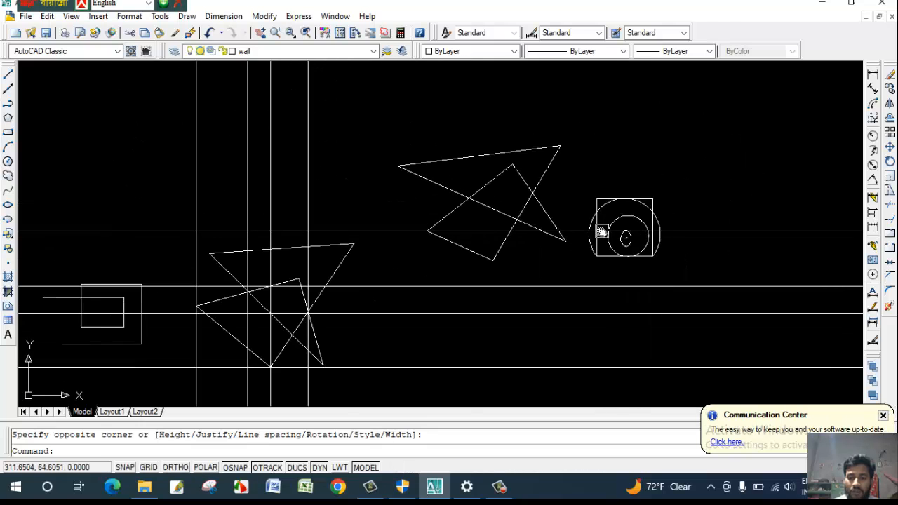
scroll(450, 246, up, 5)
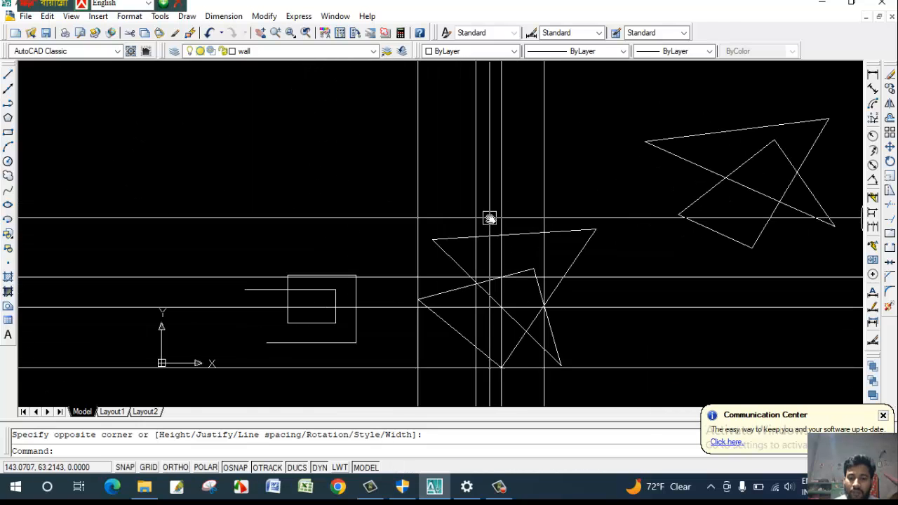
Add a linear dimension just above the top edge of the open rectangular spiral near the origin
click(873, 75)
scroll(476, 308, up, 3)
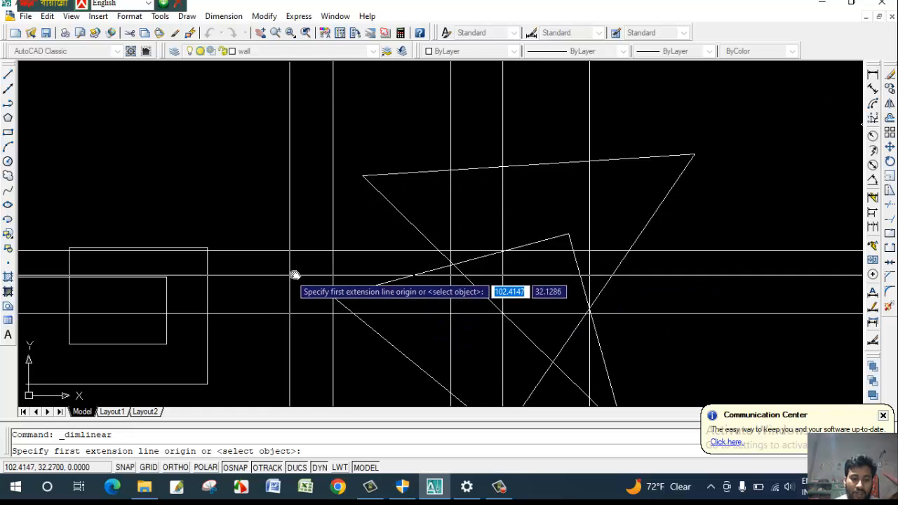
middle_drag(205, 262, 315, 261)
scroll(314, 261, up, 2)
middle_drag(339, 217, 496, 213)
scroll(496, 213, up, 2)
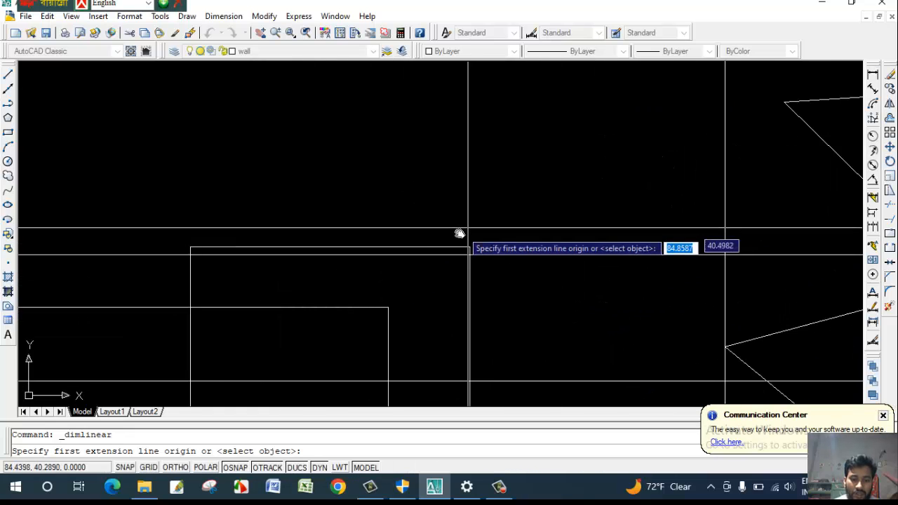
click(469, 247)
click(191, 247)
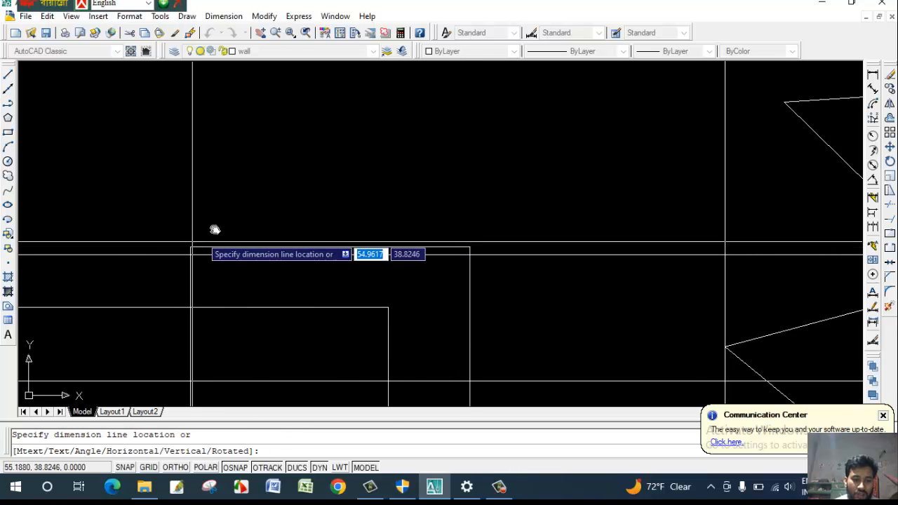
click(308, 227)
Examine the text and extents of the linear dimension above the rectangular spiral
scroll(308, 226, up, 6)
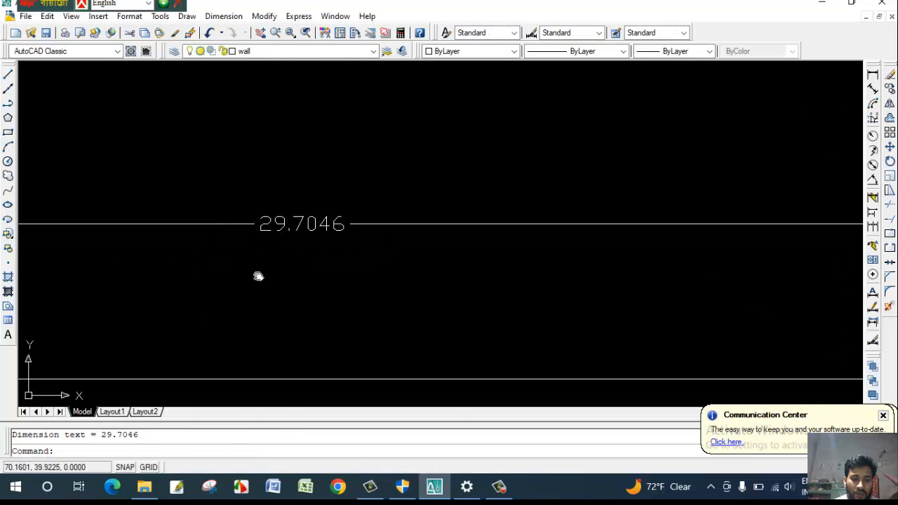
scroll(332, 250, down, 4)
mouse_move(412, 248)
middle_down()
mouse_move(489, 242)
mouse_move(442, 265)
mouse_move(446, 254)
middle_up()
scroll(330, 242, up, 1)
scroll(443, 265, up, 1)
scroll(449, 257, down, 4)
middle_drag(511, 259, 399, 254)
scroll(399, 254, down, 1)
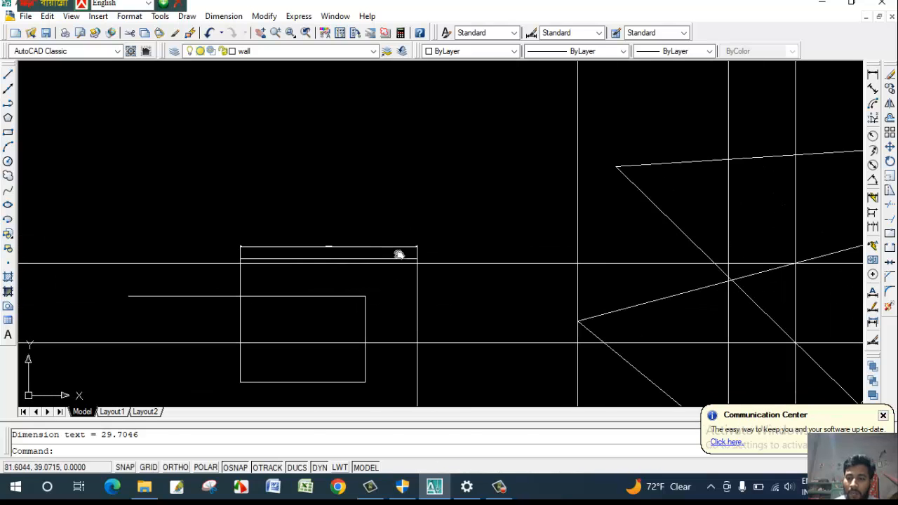
Add an aligned dimension outside the lower-left slanted side of the first crossing-line shape, between its left and bottom corners
click(875, 96)
scroll(605, 224, down, 3)
middle_drag(573, 232, 441, 165)
scroll(506, 220, up, 1)
scroll(435, 174, up, 3)
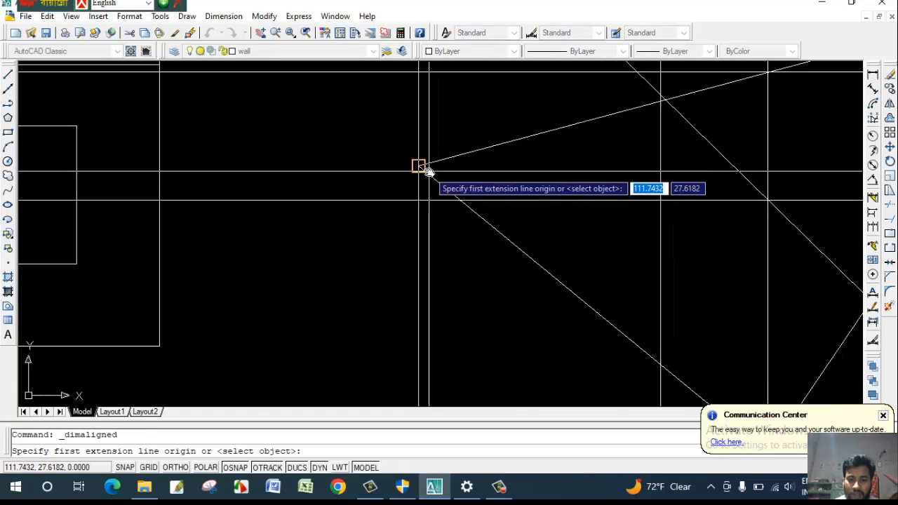
click(424, 168)
scroll(552, 273, down, 3)
scroll(601, 305, up, 1)
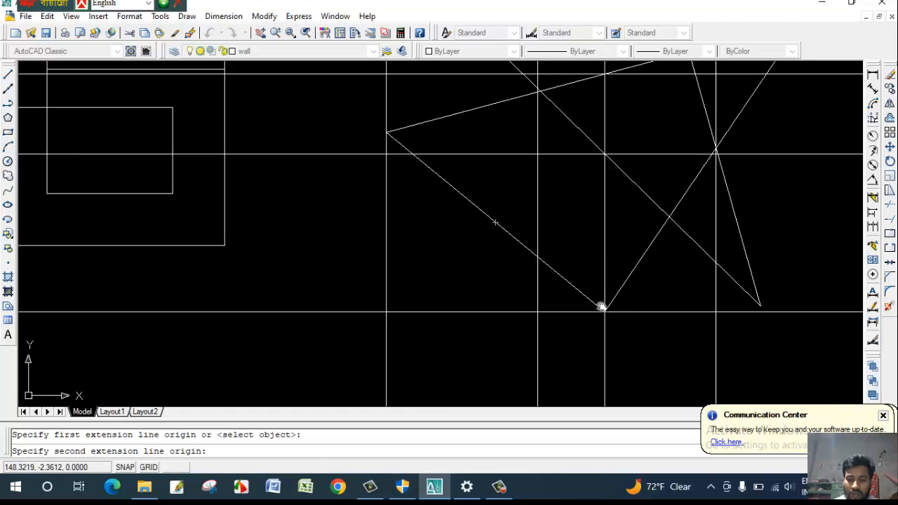
click(605, 311)
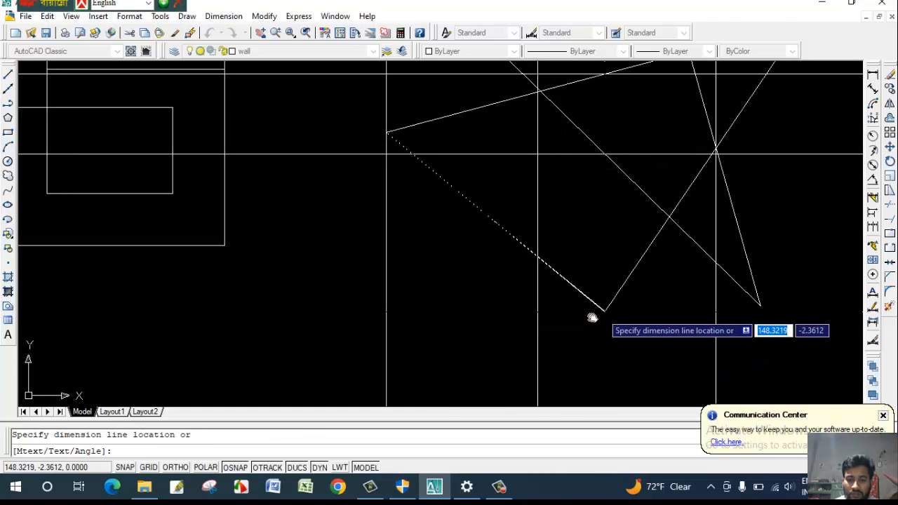
click(580, 320)
Examine the text and placement of the aligned dimension along the slanted side
scroll(473, 246, up, 3)
scroll(424, 176, up, 2)
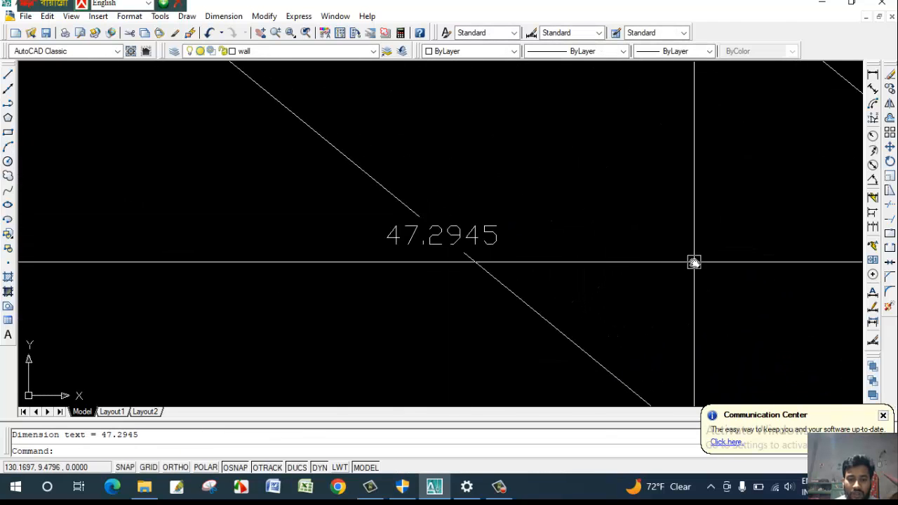
scroll(684, 271, down, 2)
middle_drag(683, 271, 546, 288)
scroll(594, 272, down, 2)
middle_drag(624, 258, 523, 272)
scroll(608, 227, down, 2)
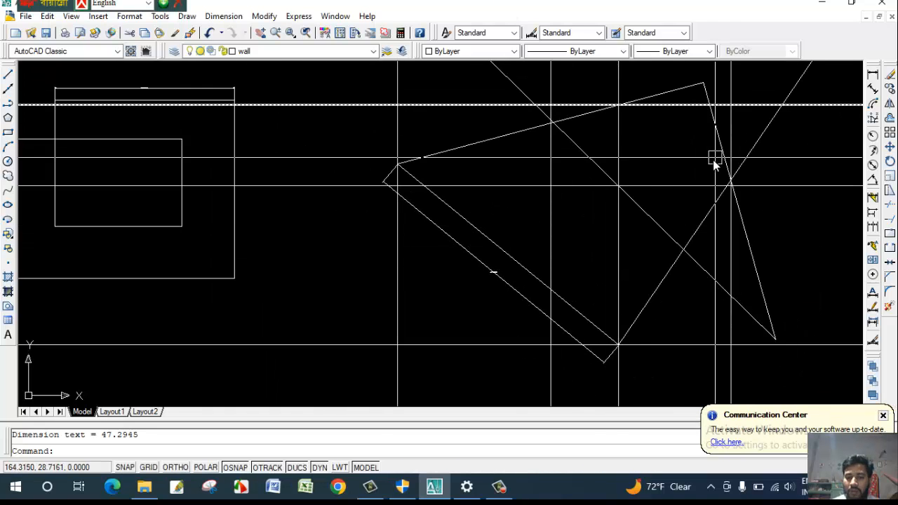
Erase all the drawn objects with the Erase command and undo the erasure
scroll(712, 172, down, 5)
mouse_move(712, 179)
middle_down()
mouse_move(552, 206)
mouse_move(645, 200)
middle_up()
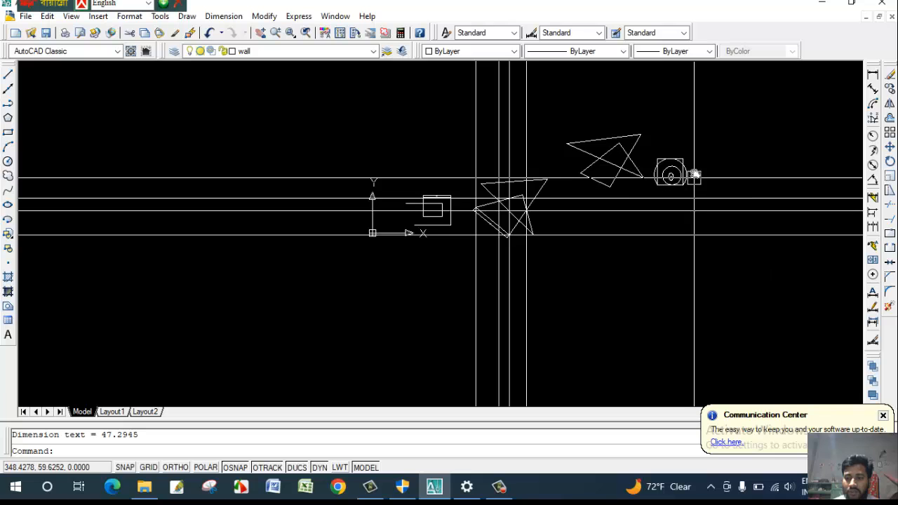
click(708, 96)
click(351, 321)
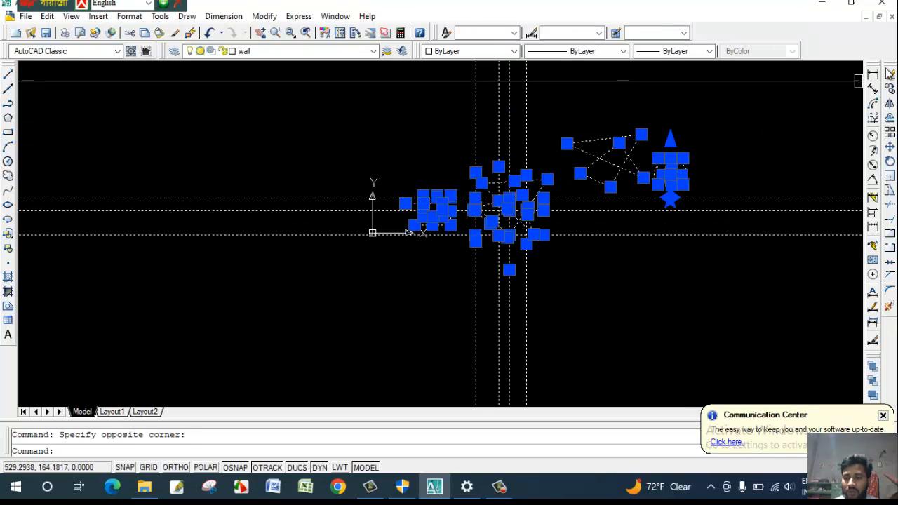
click(890, 75)
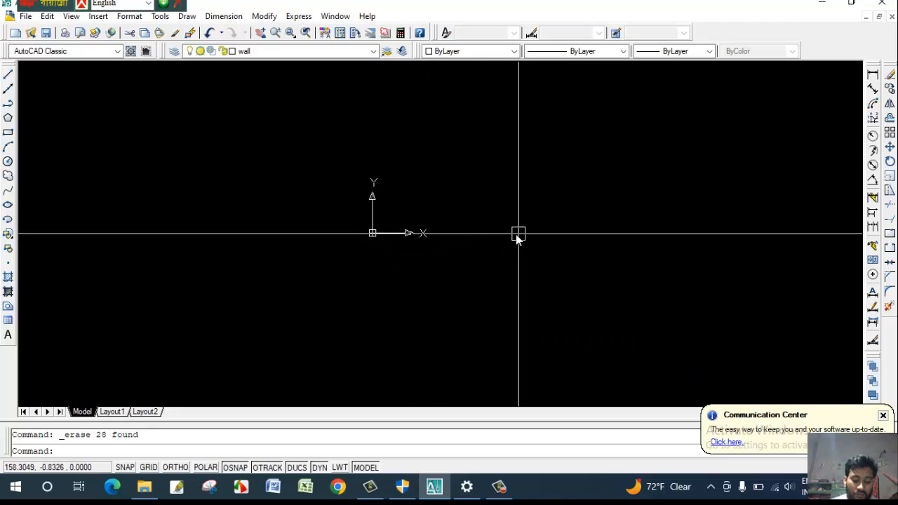
key(ctrl+z)
Select all the drawn objects with a crossing window, delete them directly and undo the deletion
click(658, 188)
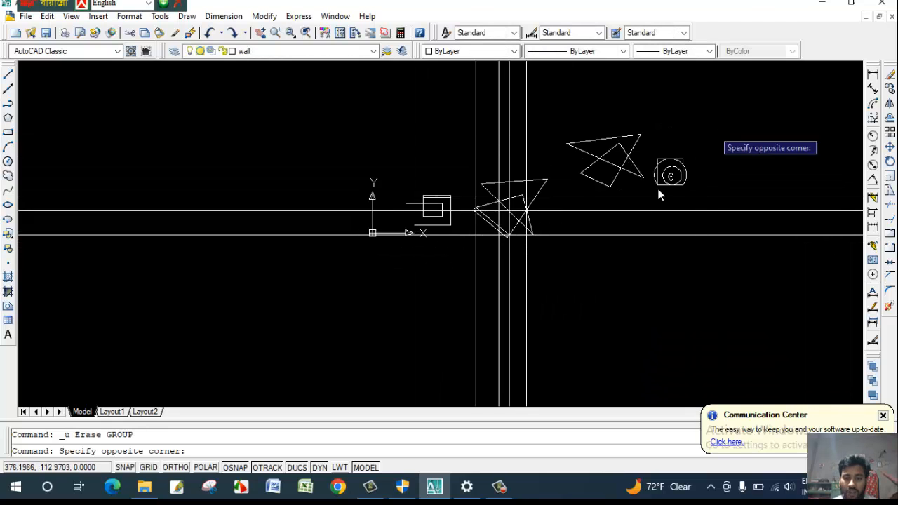
click(357, 300)
key(Delete)
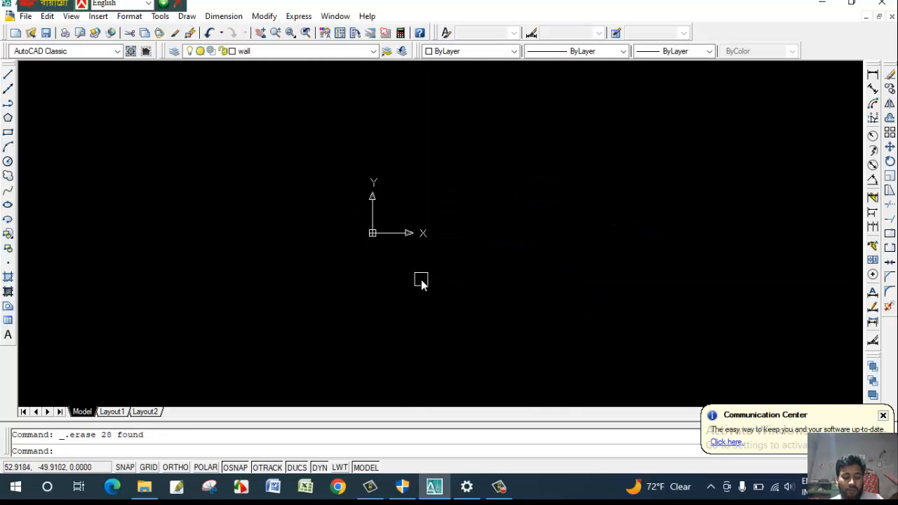
key(ctrl+z)
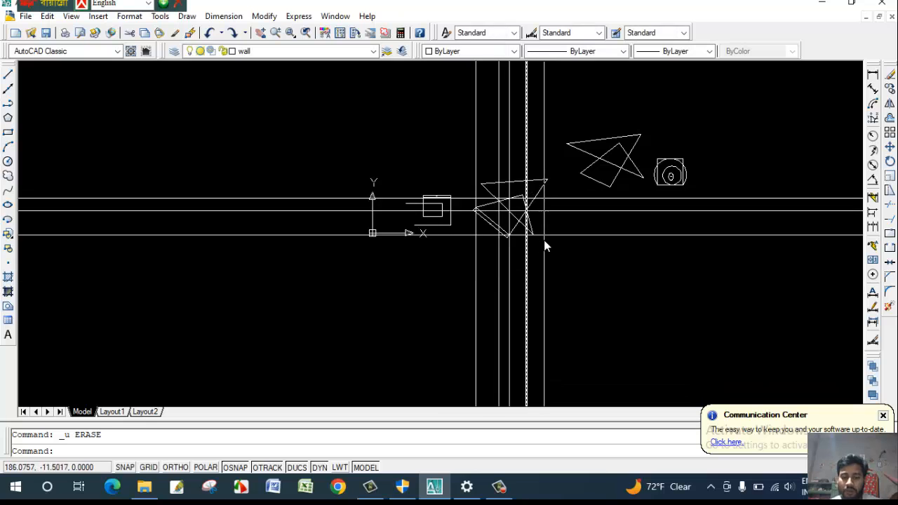
Rearrange the docked Dimension and Modify tool sets so Modify sits next to the drawing area
middle_drag(582, 281, 485, 287)
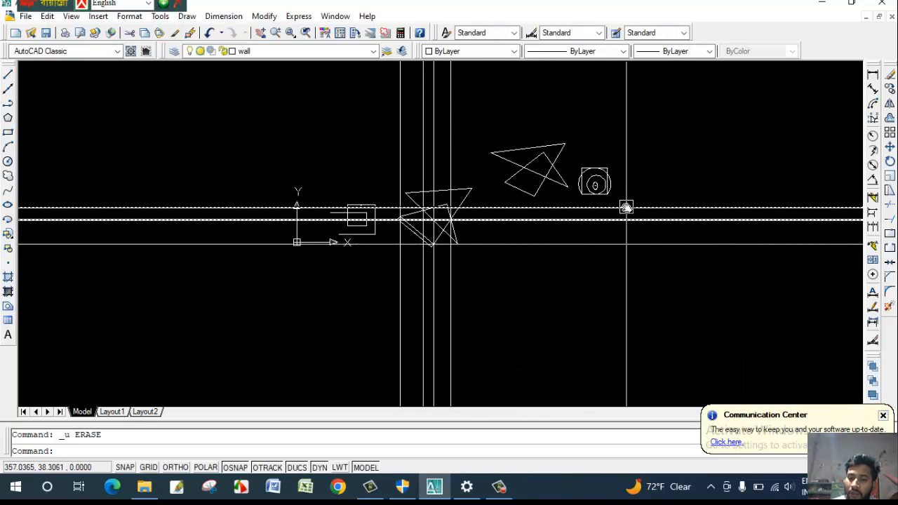
mouse_move(625, 206)
middle_down()
mouse_move(588, 224)
mouse_move(592, 250)
middle_up()
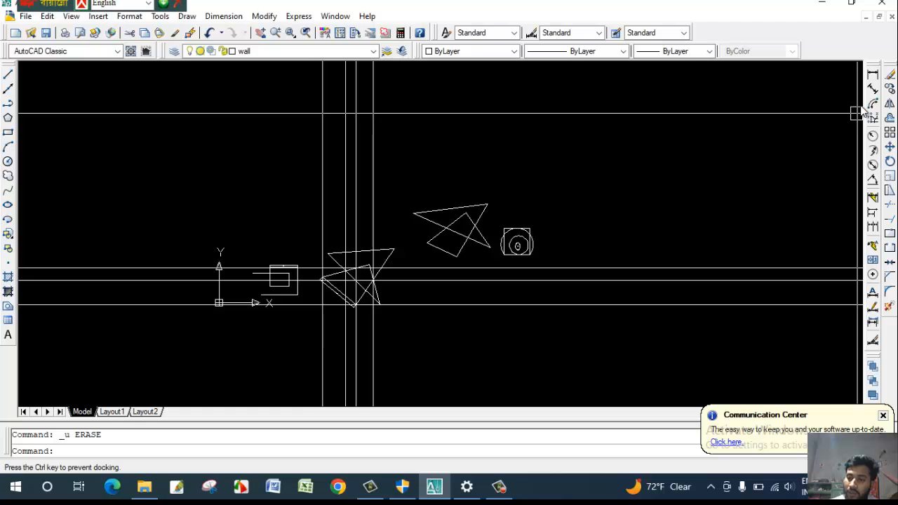
drag(868, 111, 874, 111)
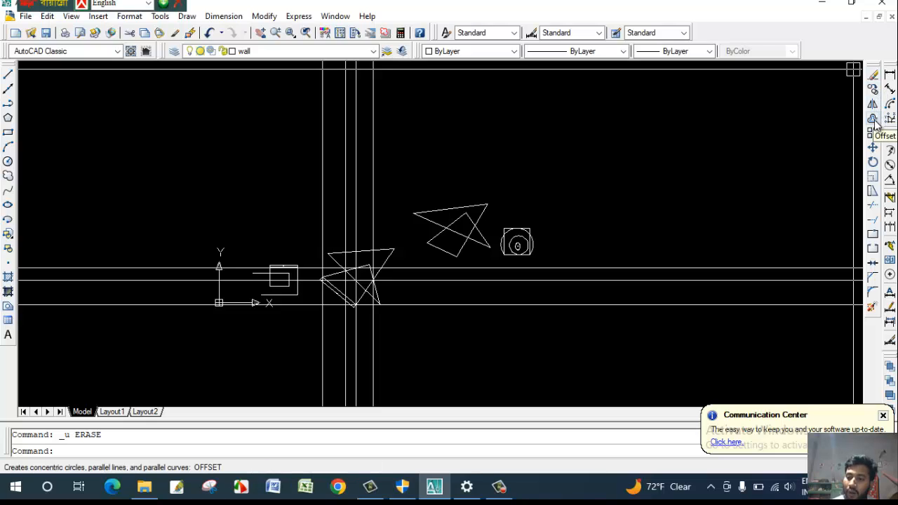
click(874, 161)
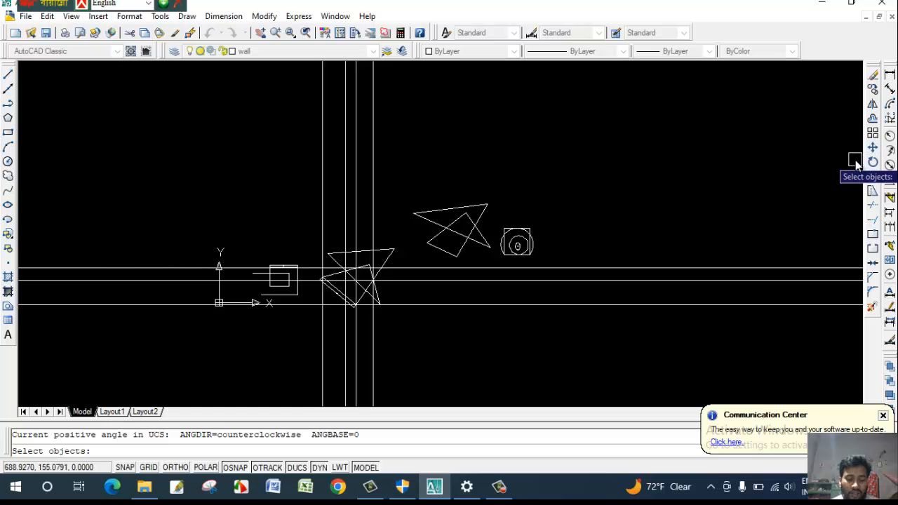
key(Escape)
middle_drag(583, 217, 583, 229)
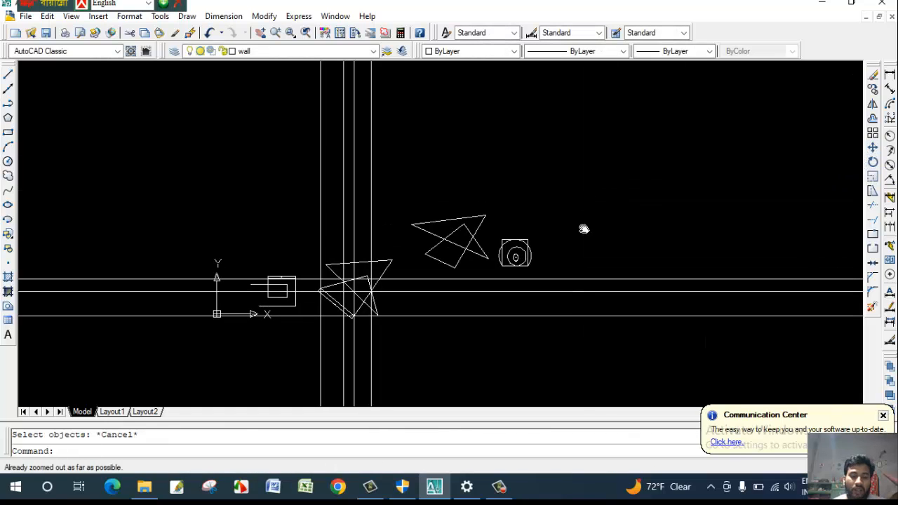
scroll(408, 251, up, 2)
scroll(363, 274, up, 2)
middle_drag(364, 273, 432, 237)
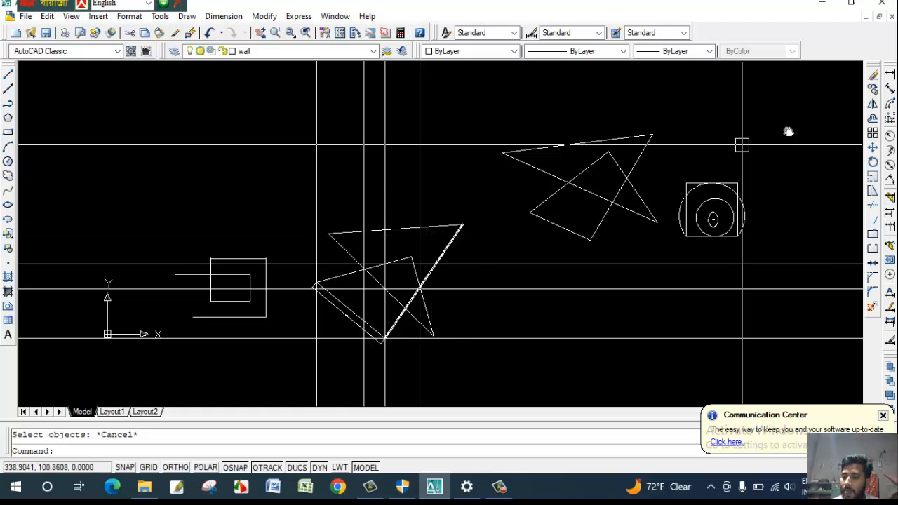
middle_drag(638, 206, 532, 201)
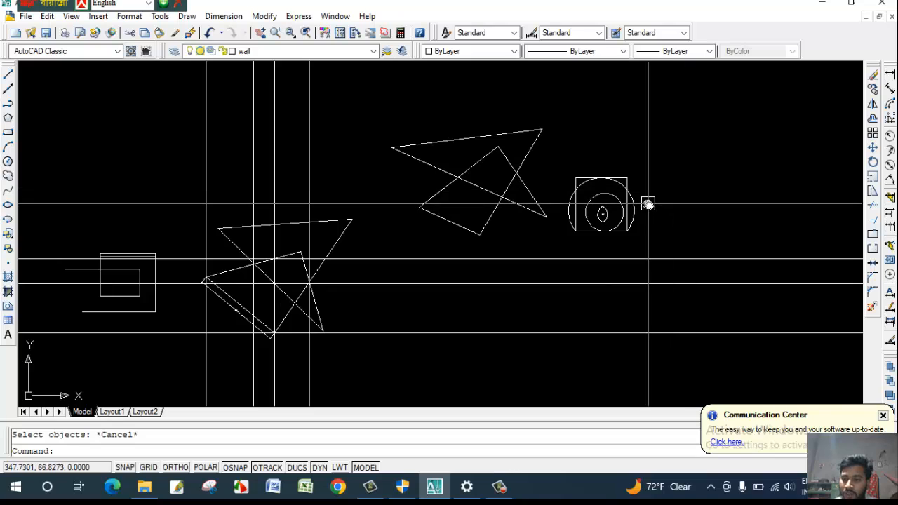
middle_drag(650, 204, 588, 213)
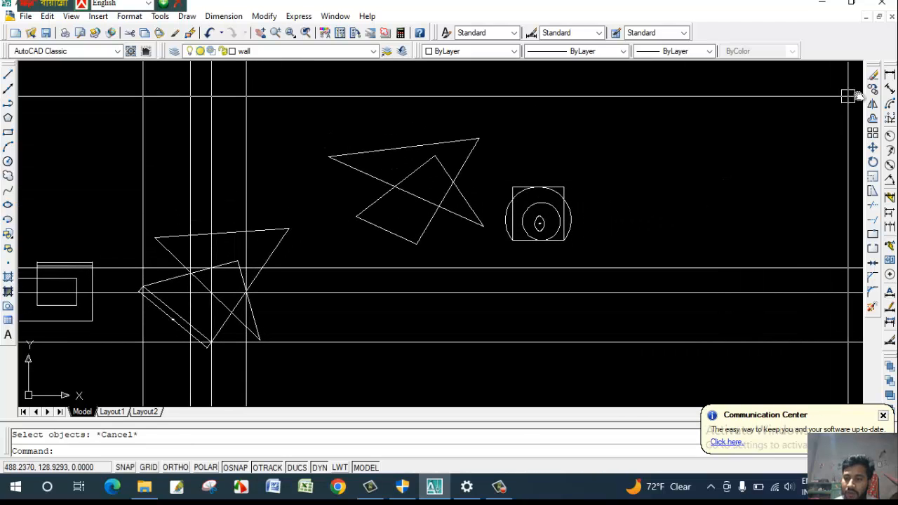
Copy the upper horizontal construction line twice with the Copy command, placing both copies above the original
click(686, 267)
middle_drag(687, 216, 636, 216)
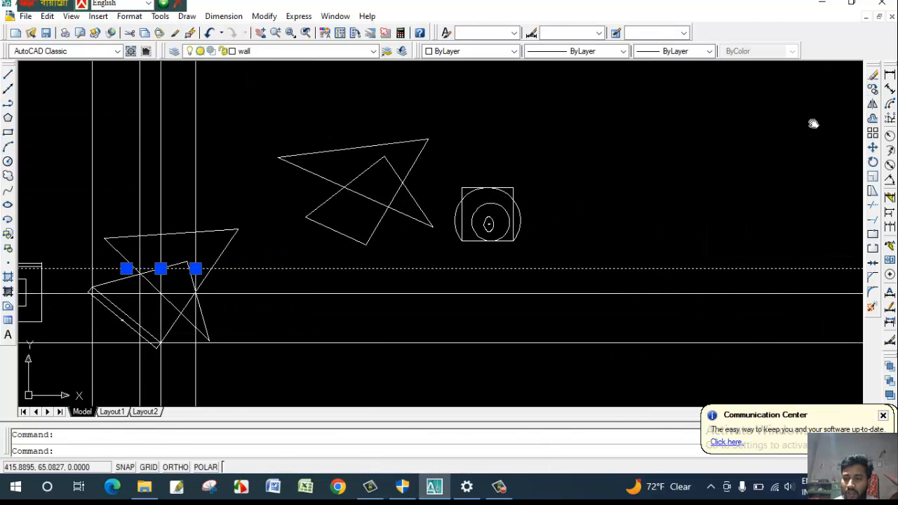
click(872, 90)
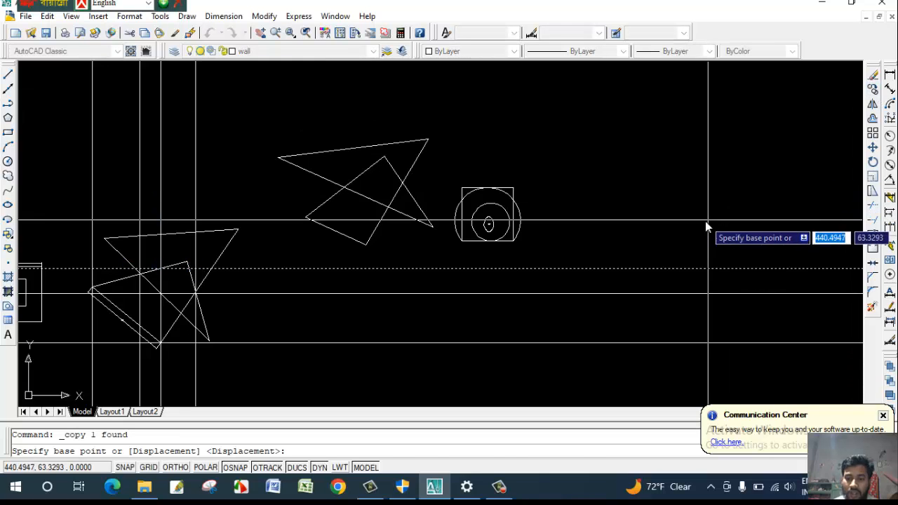
click(706, 221)
scroll(704, 109, down, 2)
mouse_move(703, 127)
middle_down()
mouse_move(697, 176)
mouse_move(693, 156)
middle_up()
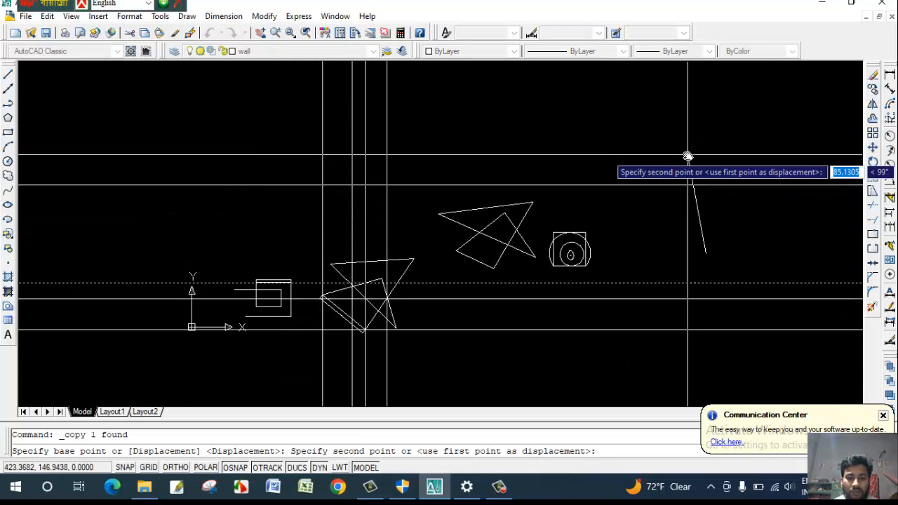
click(686, 154)
click(644, 113)
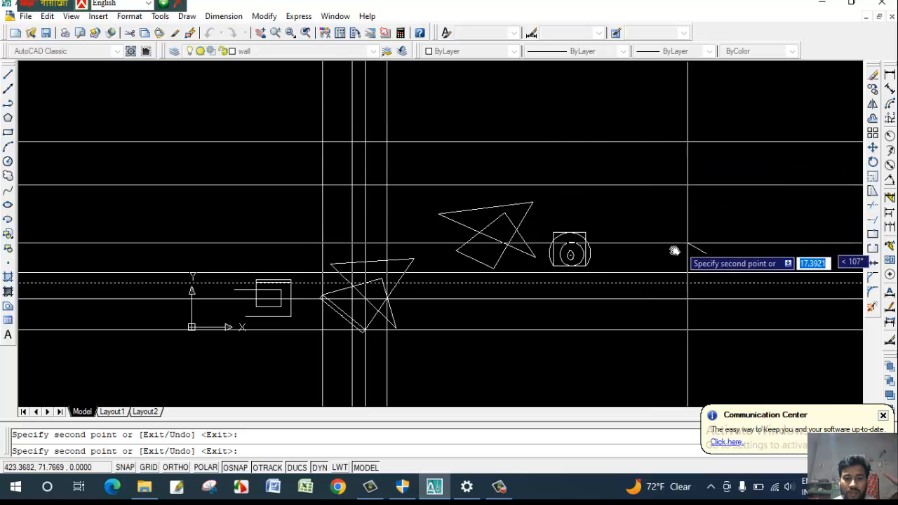
key(Escape)
mouse_move(688, 209)
middle_down()
mouse_move(669, 231)
mouse_move(612, 240)
mouse_move(571, 234)
middle_up()
scroll(533, 198, down, 2)
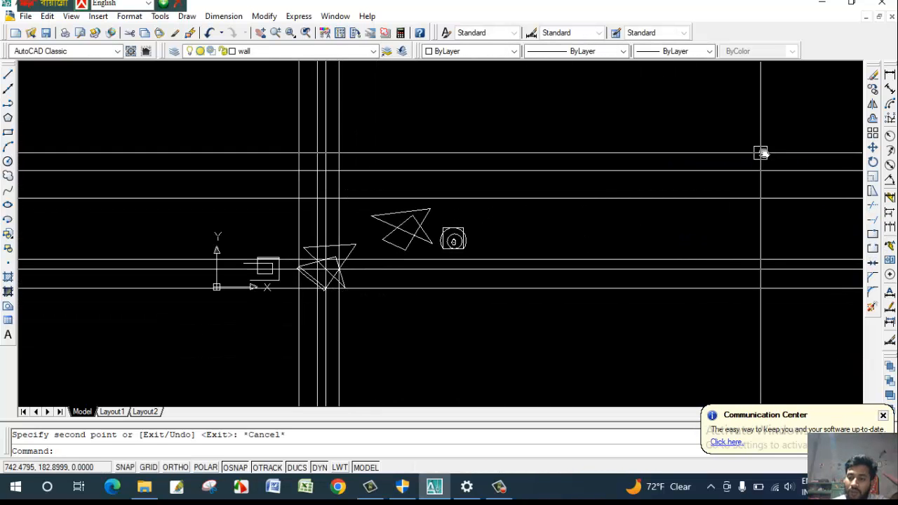
Mirror the crossed polyline beside the circles across a vertical line from the square's bottom-edge midpoint, with Ortho on, keeping the original
scroll(336, 214, up, 2)
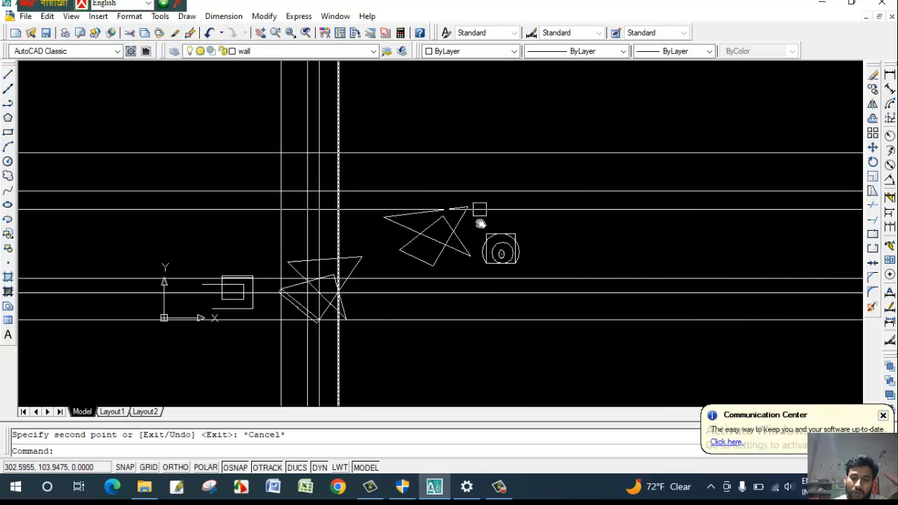
scroll(449, 228, up, 4)
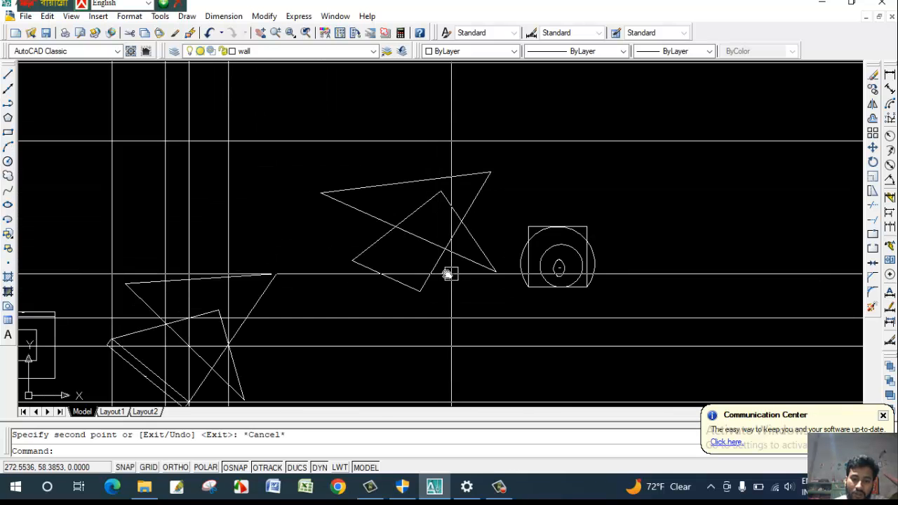
click(441, 263)
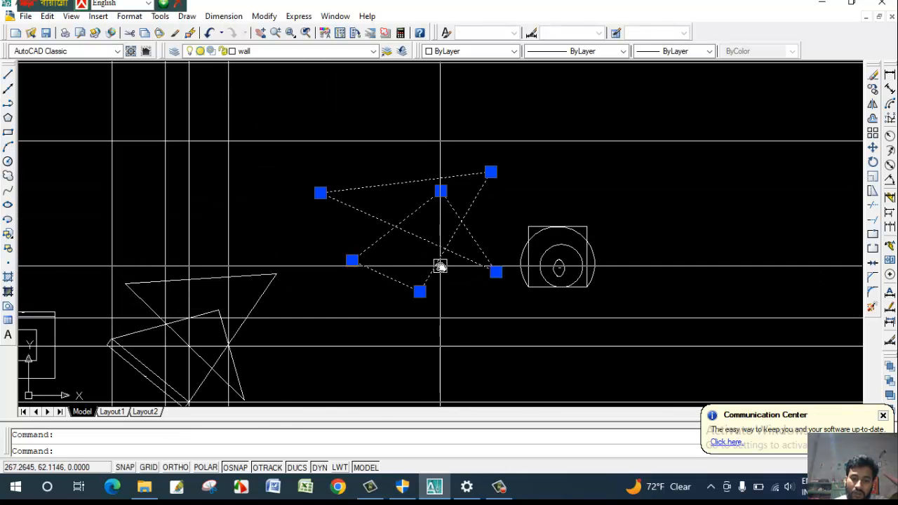
click(872, 104)
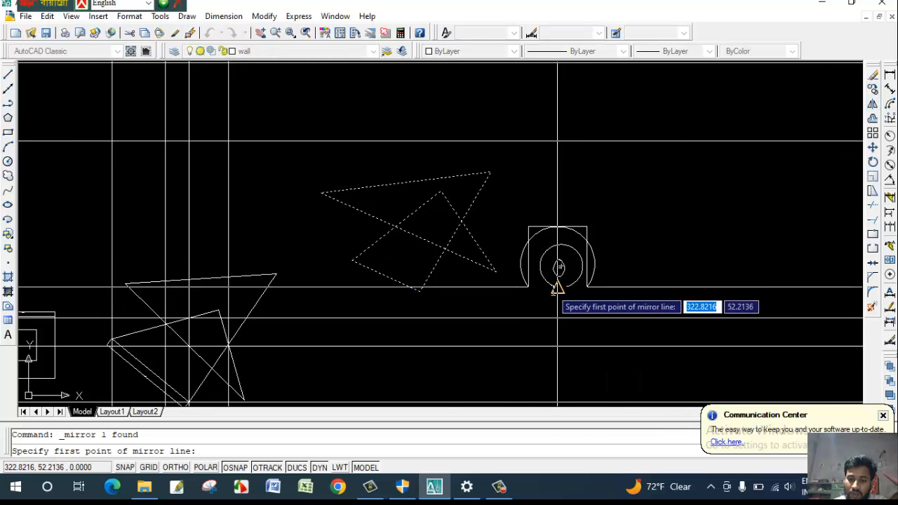
click(558, 287)
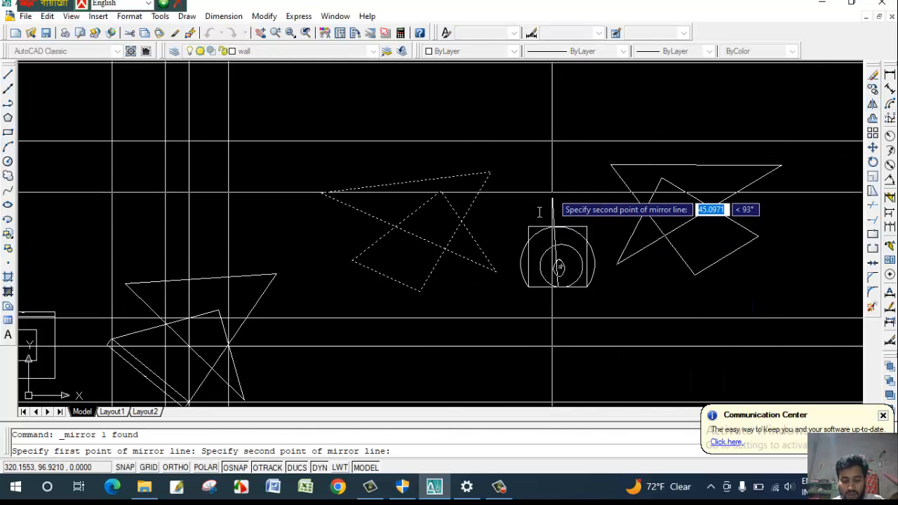
click(186, 468)
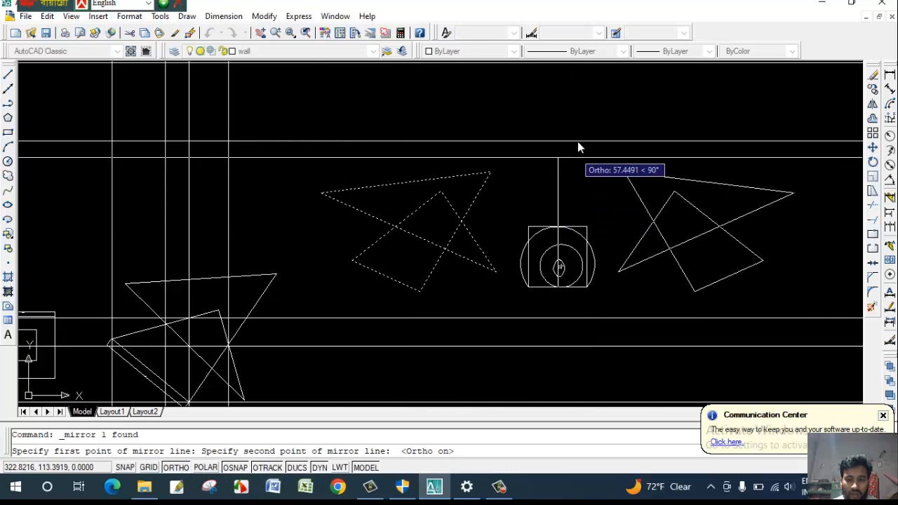
click(616, 131)
key(Return)
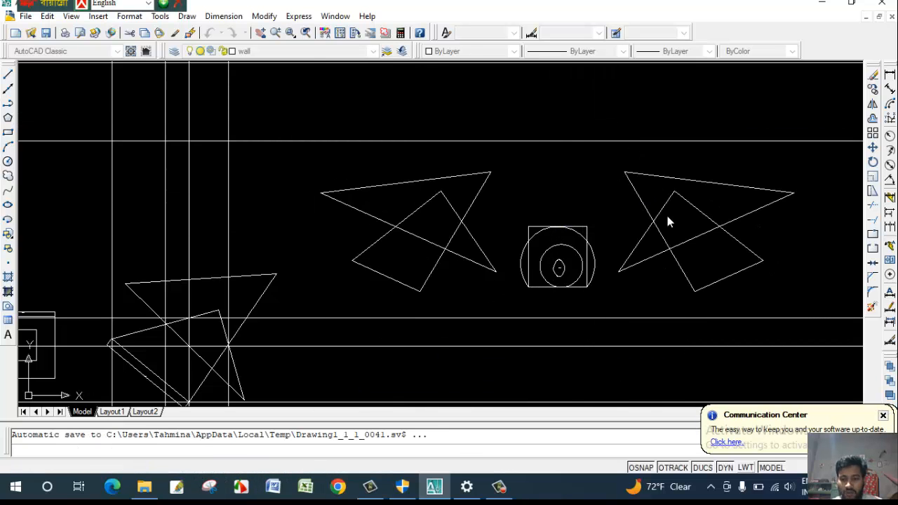
scroll(666, 212, down, 3)
middle_drag(661, 225, 576, 226)
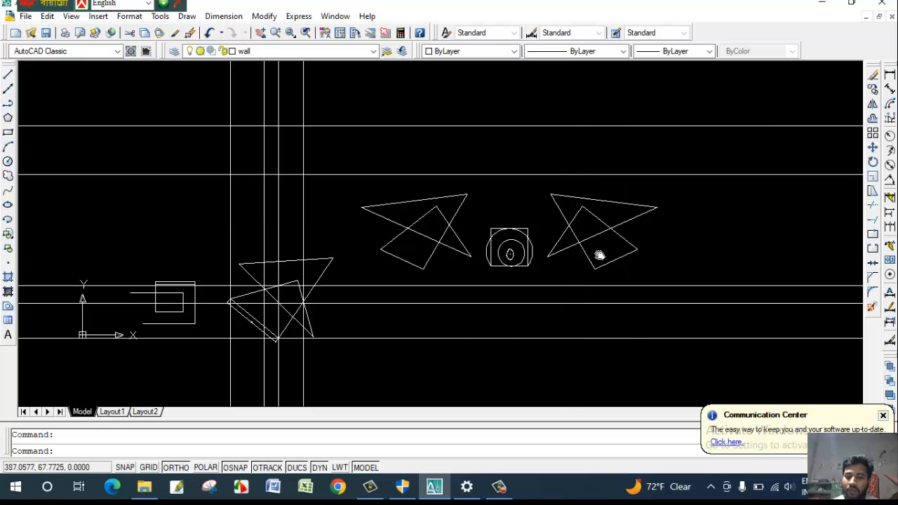
Offset the horizontal construction line just above the crossed polylines downward by a distance of 20
middle_drag(657, 243, 650, 244)
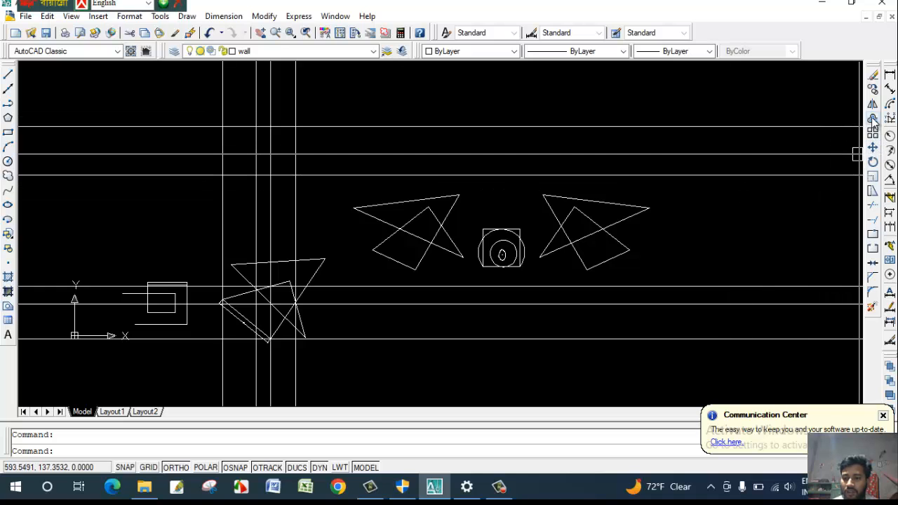
middle_drag(721, 217, 666, 227)
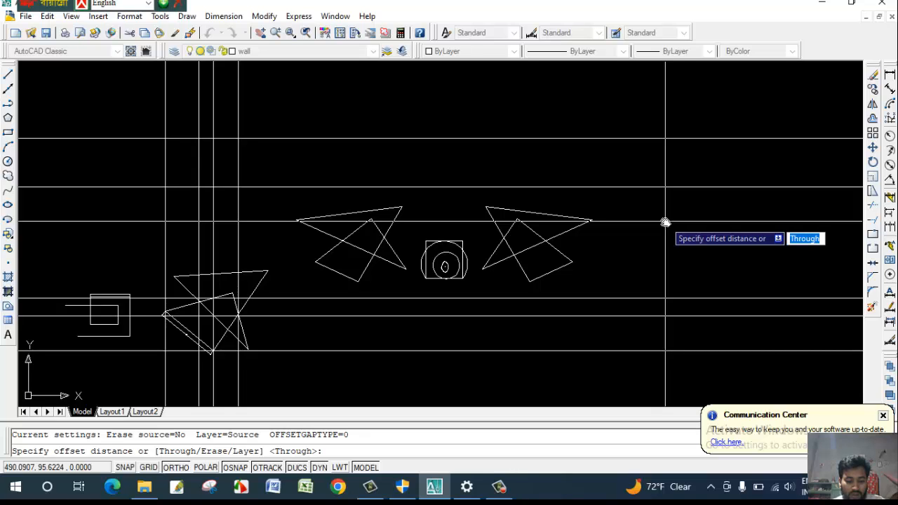
key(Return)
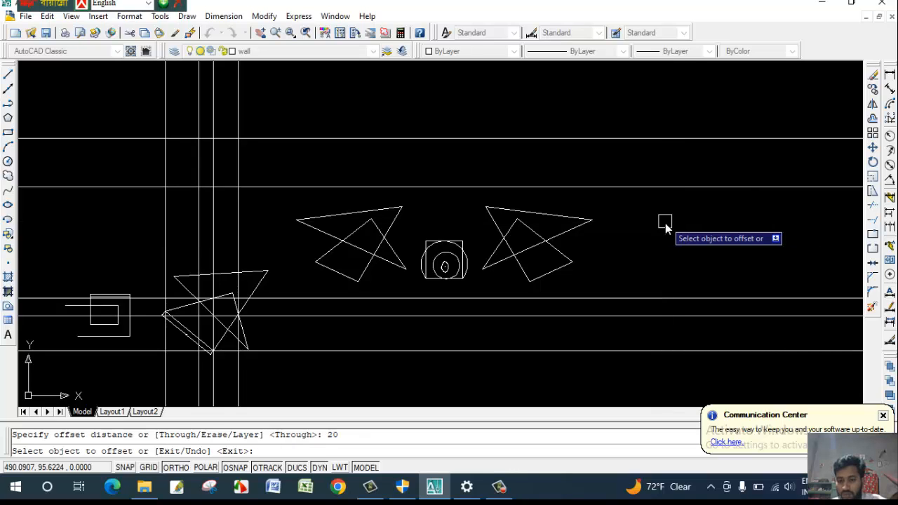
click(671, 188)
click(701, 241)
scroll(692, 250, down, 4)
mouse_move(693, 250)
middle_down()
mouse_move(603, 233)
mouse_move(663, 208)
middle_up()
scroll(606, 235, up, 9)
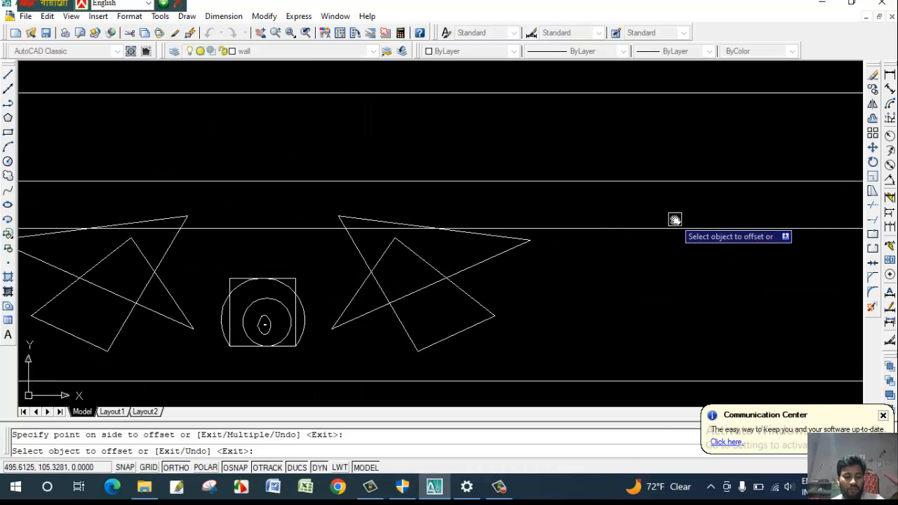
key(Escape)
scroll(672, 220, down, 3)
mouse_move(661, 271)
middle_down()
mouse_move(646, 274)
mouse_move(632, 250)
mouse_move(606, 252)
middle_up()
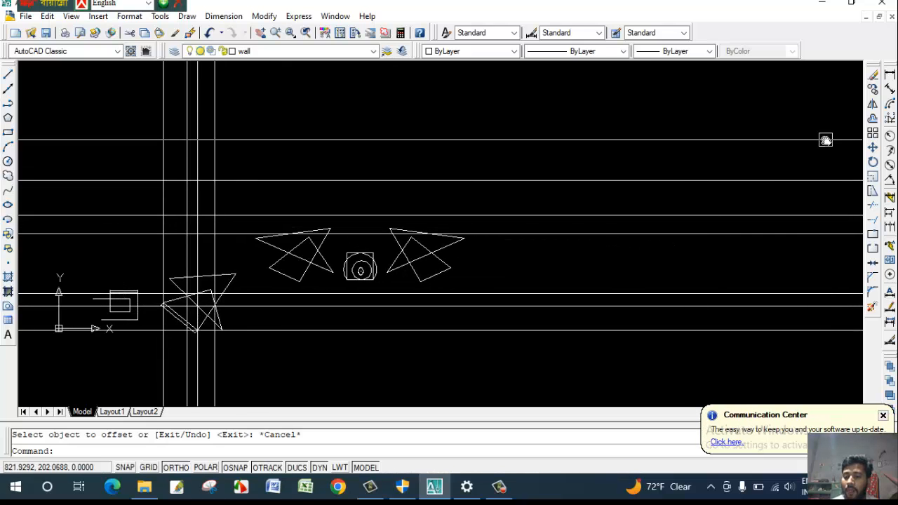
click(727, 183)
middle_drag(653, 222, 736, 250)
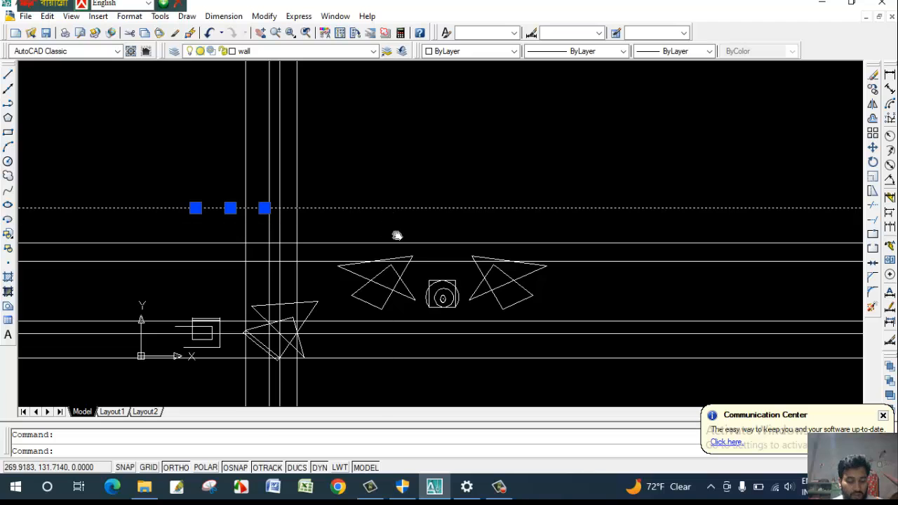
key(Escape)
Move the mirrored polyline horizontally to the right, farther away from the square and circles
scroll(427, 275, up, 5)
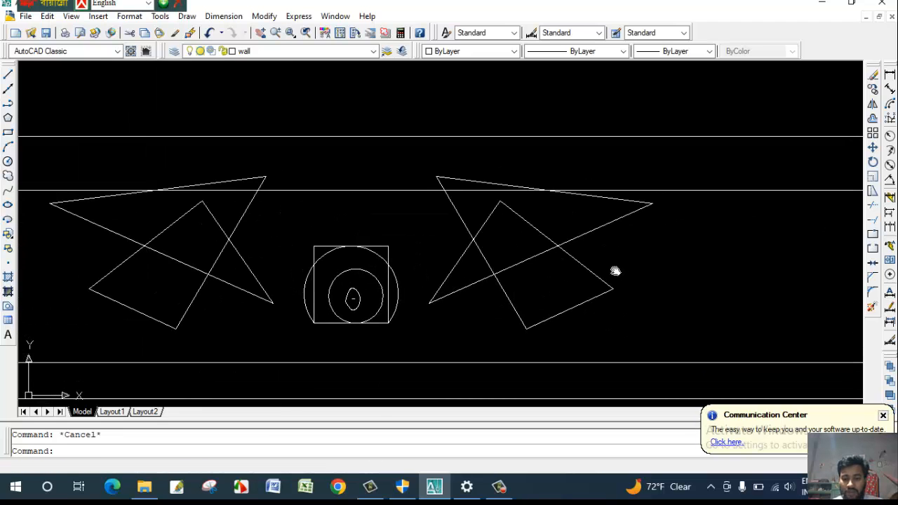
click(582, 267)
middle_drag(706, 261, 621, 256)
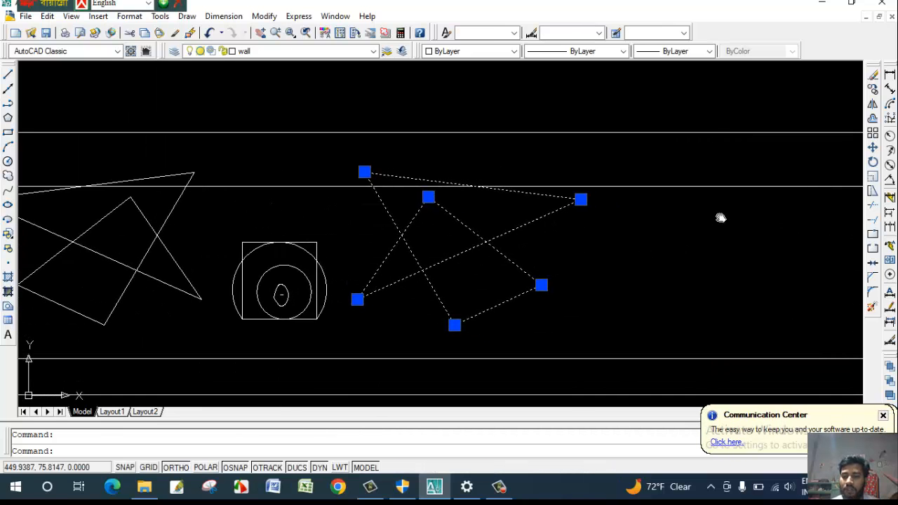
click(873, 147)
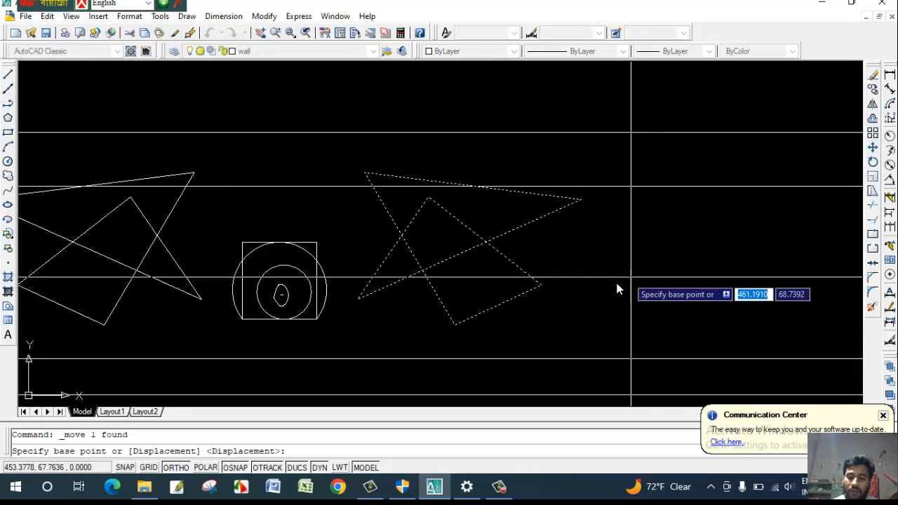
middle_drag(615, 287, 480, 248)
click(525, 246)
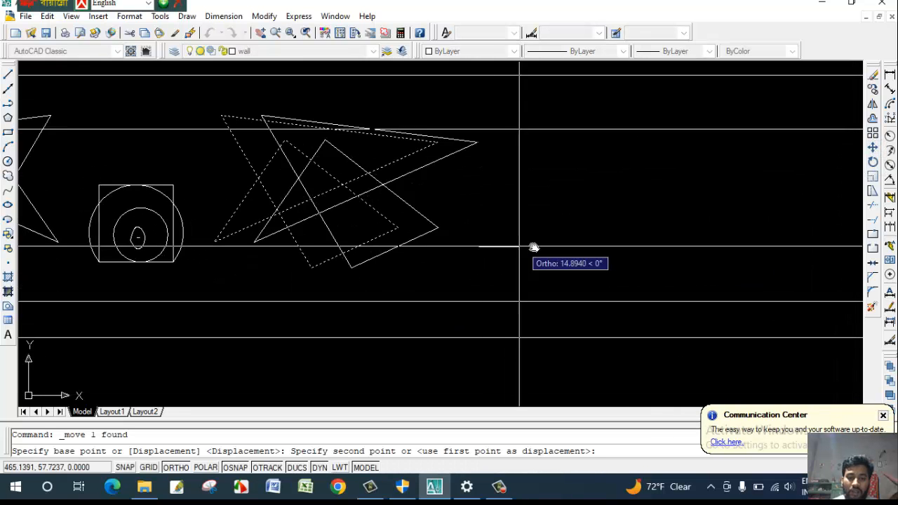
click(717, 249)
scroll(484, 263, down, 3)
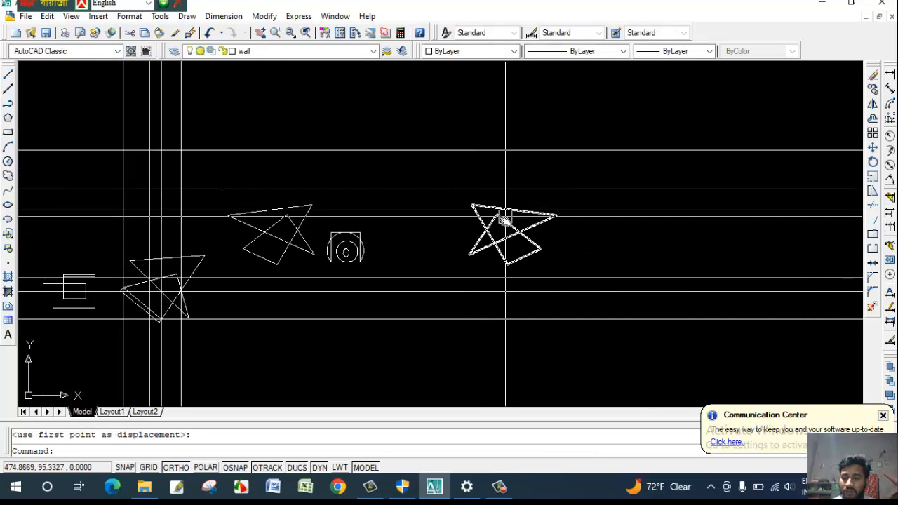
Rotate the moved polyline 90° clockwise about a base point just to its right
click(529, 245)
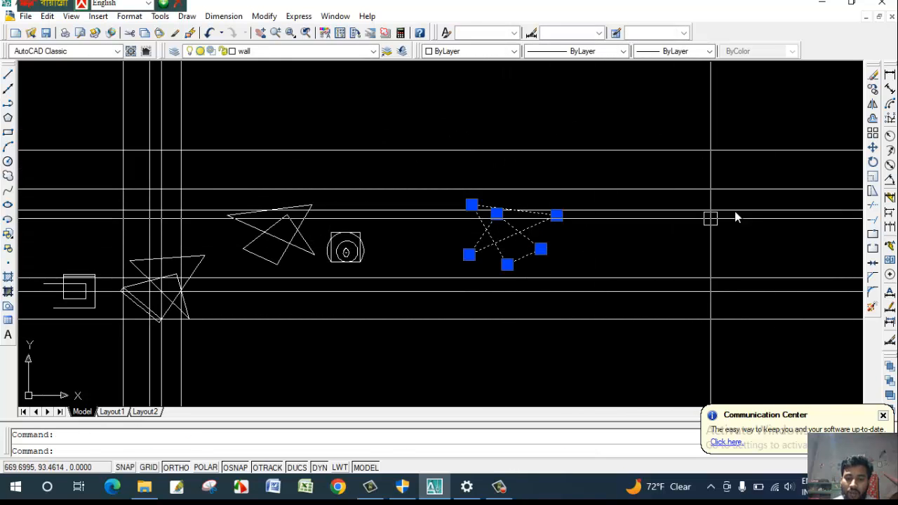
click(873, 162)
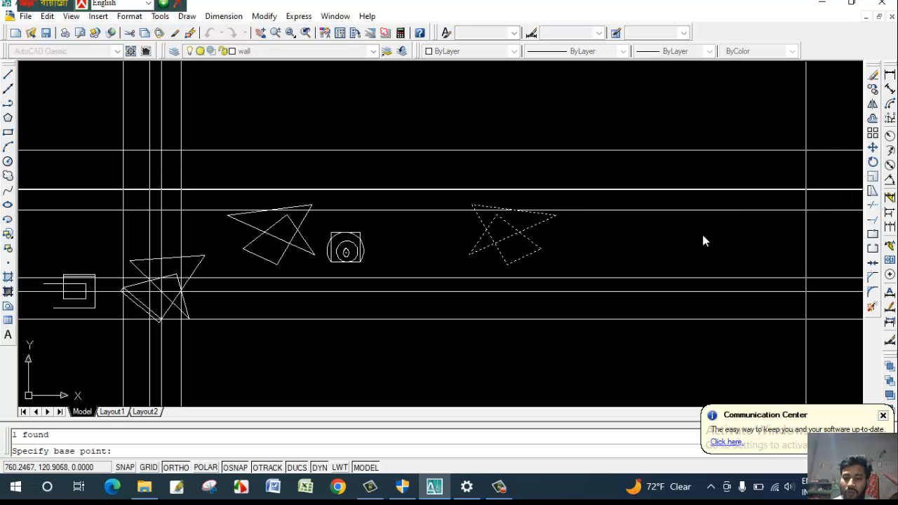
click(583, 250)
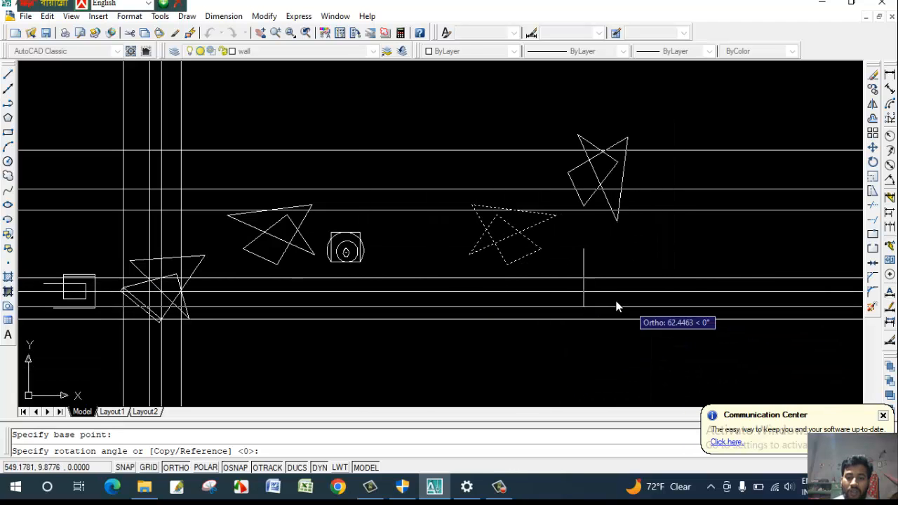
click(533, 357)
scroll(610, 247, up, 2)
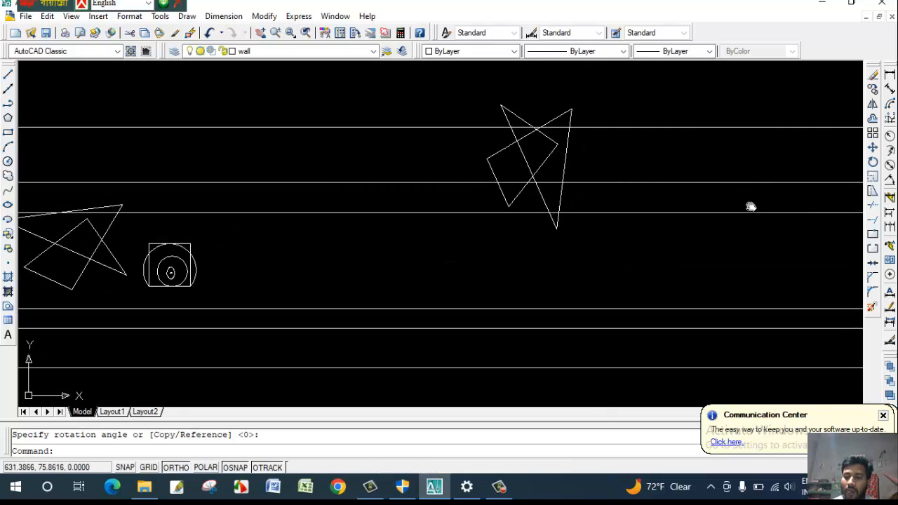
scroll(523, 237, down, 1)
mouse_move(523, 237)
middle_down()
mouse_move(587, 251)
mouse_move(587, 222)
mouse_move(590, 249)
middle_up()
scroll(589, 251, down, 4)
scroll(614, 213, up, 3)
scroll(612, 221, up, 3)
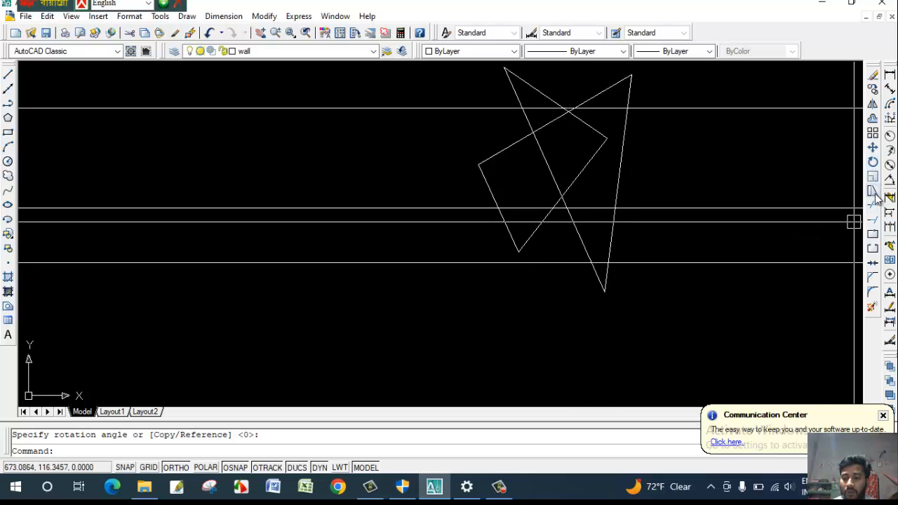
click(609, 245)
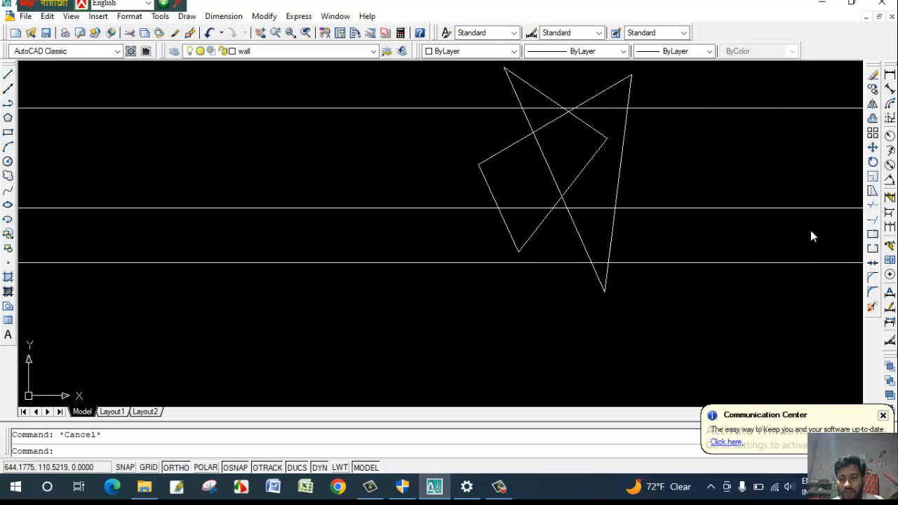
Trim the rotated polyline's segments between the two lower nearby horizontal construction lines, using all objects as cutting edges
click(873, 207)
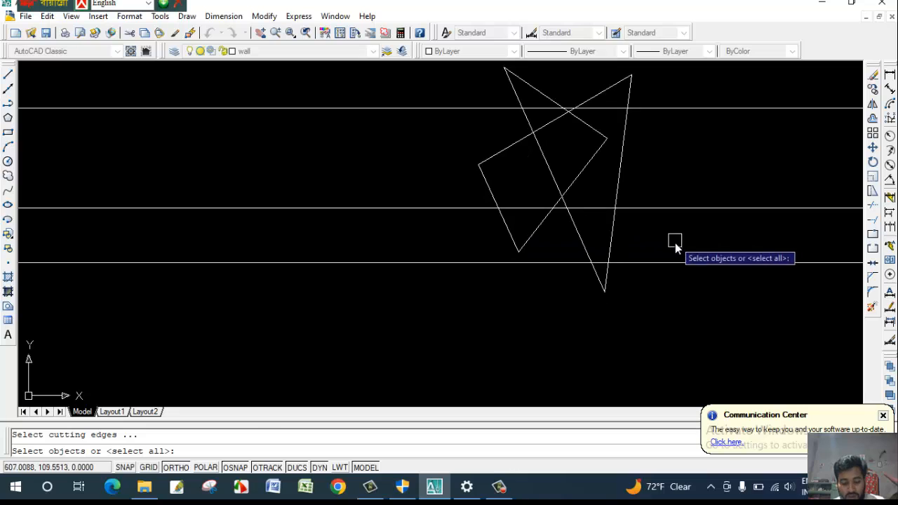
key(Return)
click(614, 243)
click(583, 242)
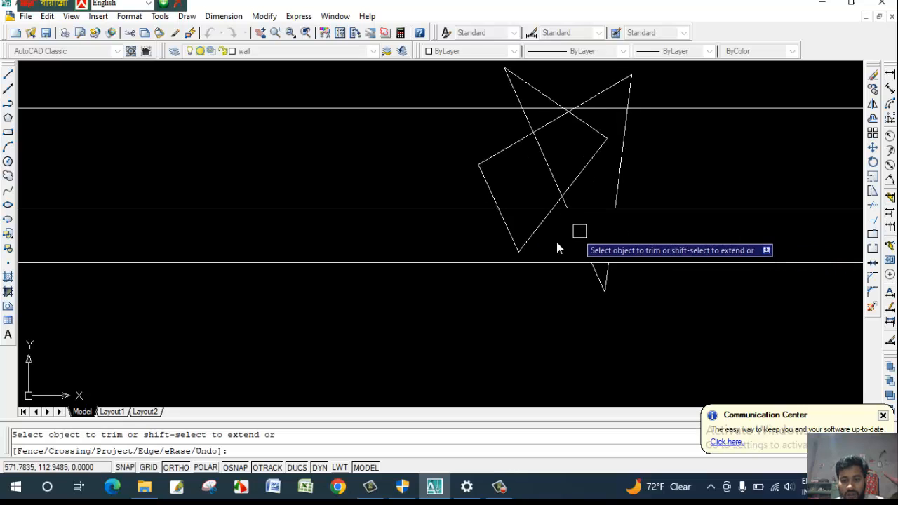
click(499, 234)
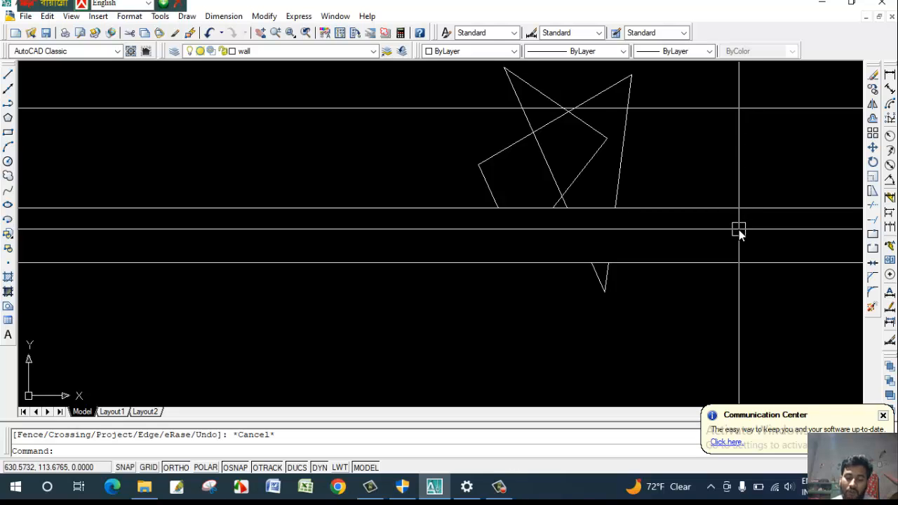
Extend the four trimmed polyline segments downward from the middle horizontal construction line, using all objects as boundary edges
click(873, 222)
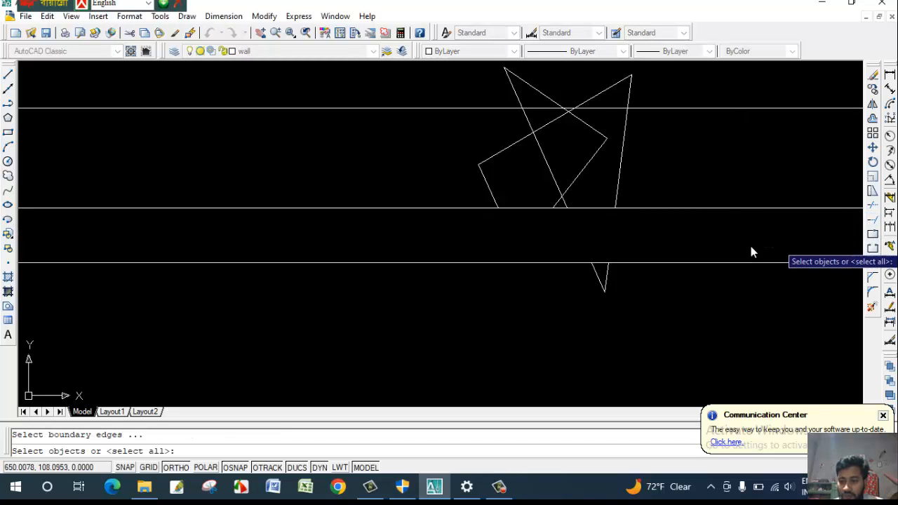
click(617, 194)
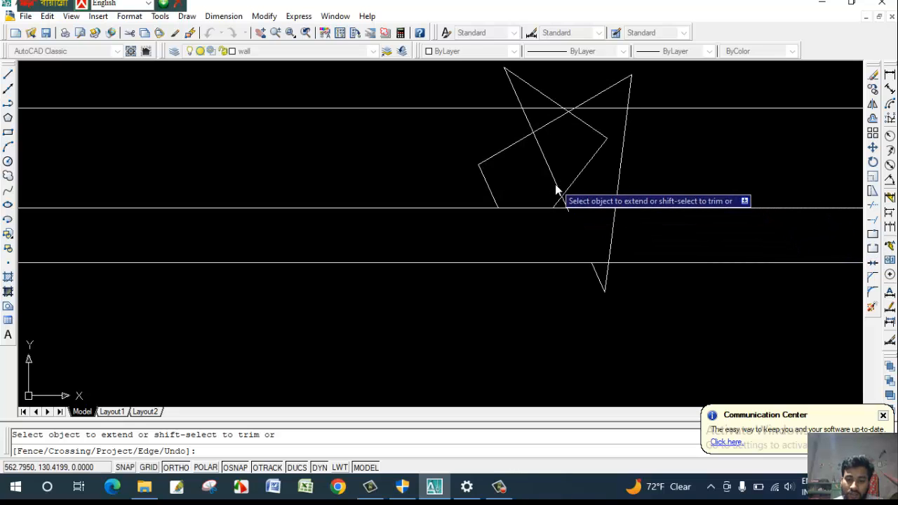
click(557, 194)
click(567, 197)
click(496, 196)
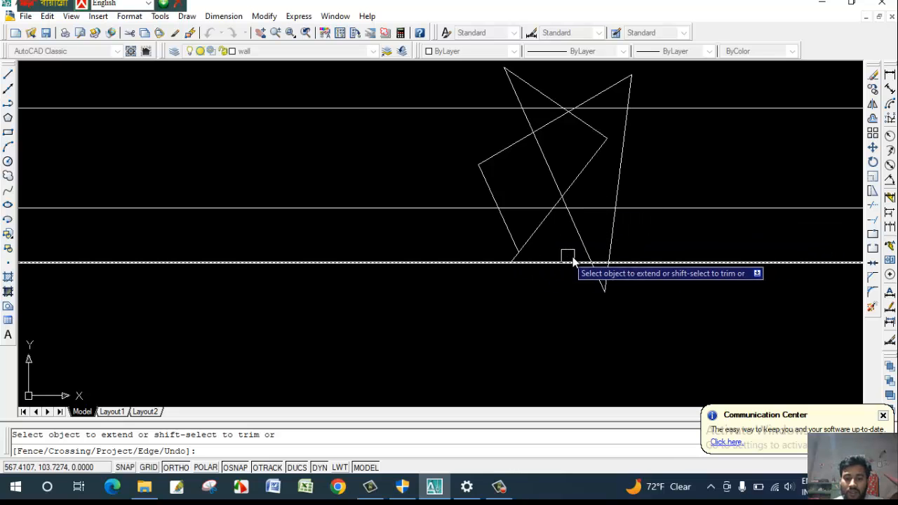
scroll(611, 273, down, 4)
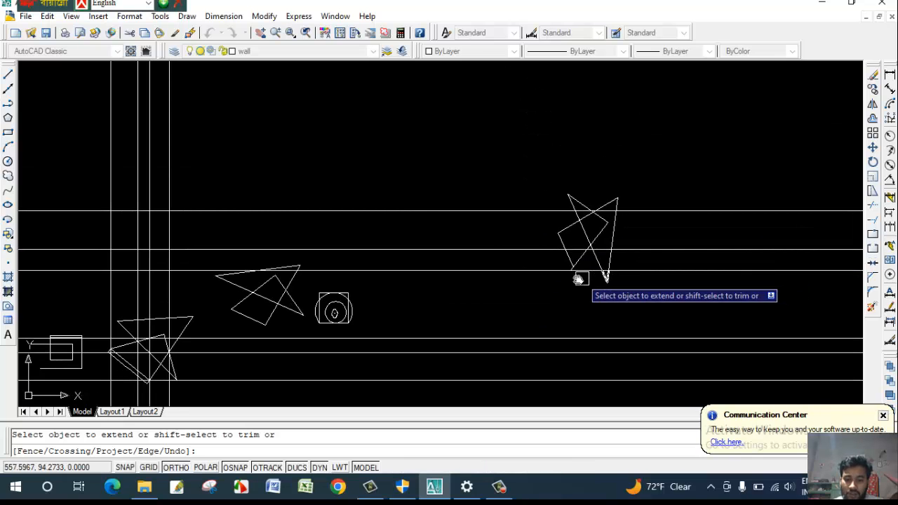
scroll(643, 252, up, 3)
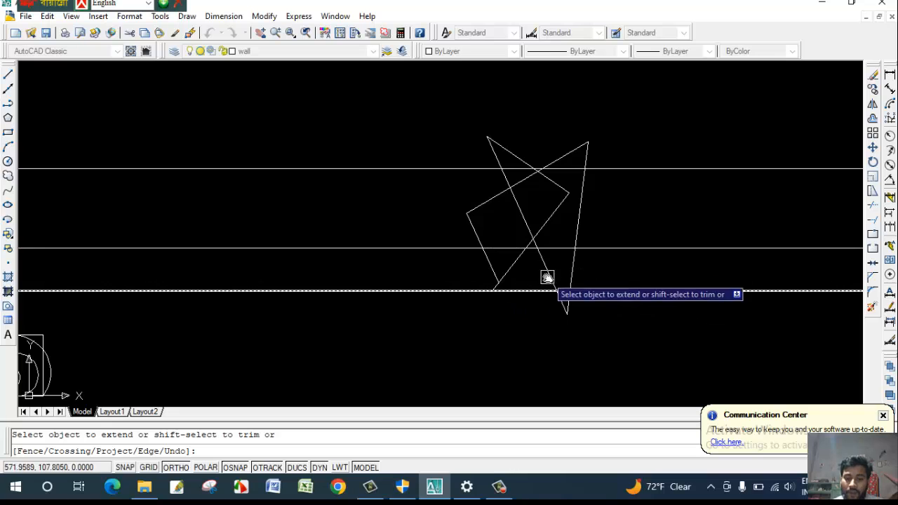
key(Escape)
Review the whole drawing, including the rotated polyline, the original crossed polylines, the square with circles and the construction lines
middle_drag(835, 261, 754, 254)
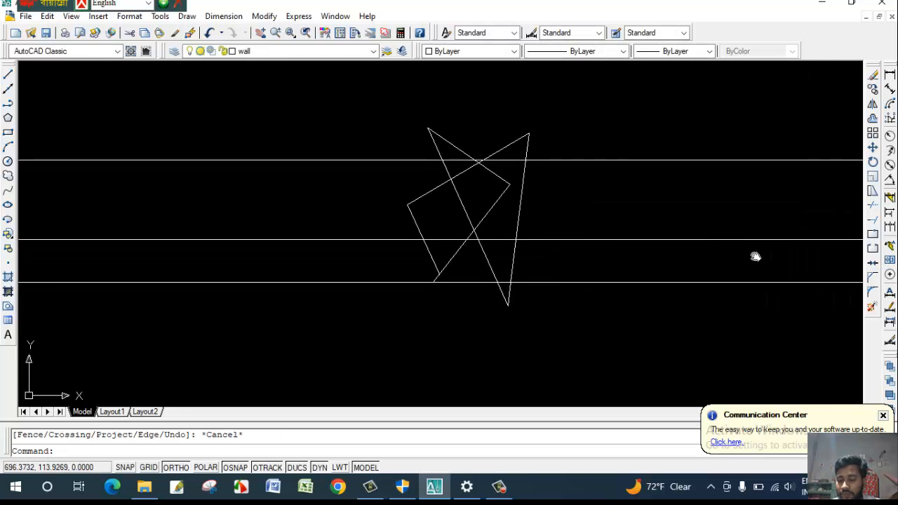
scroll(548, 237, down, 5)
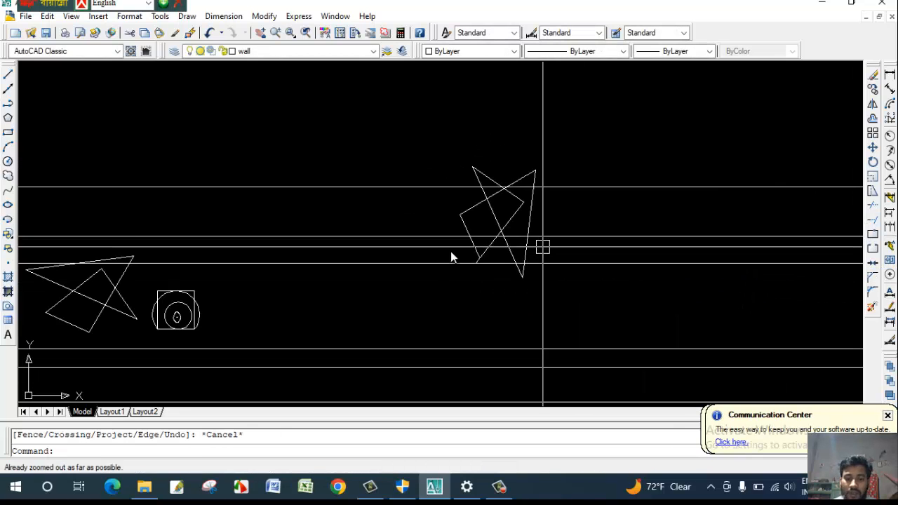
middle_drag(506, 257, 737, 244)
middle_drag(442, 298, 567, 255)
scroll(450, 298, down, 3)
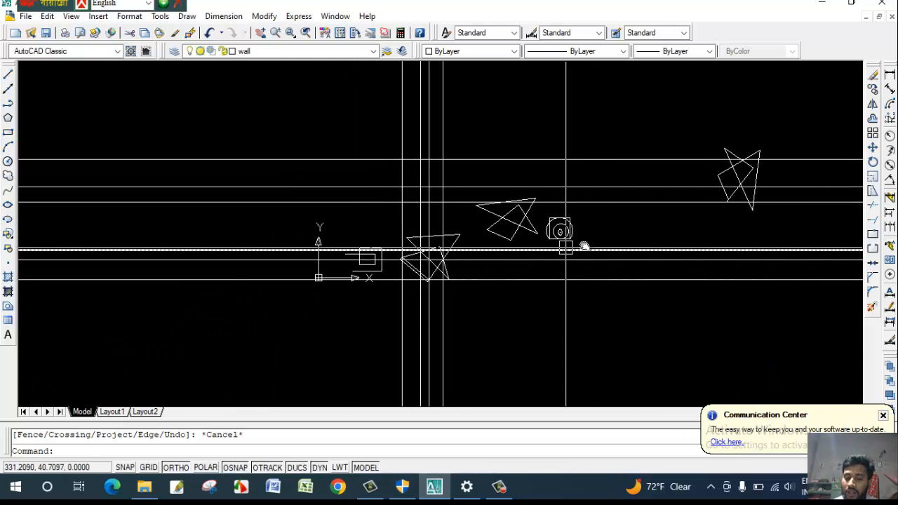
scroll(565, 232, up, 6)
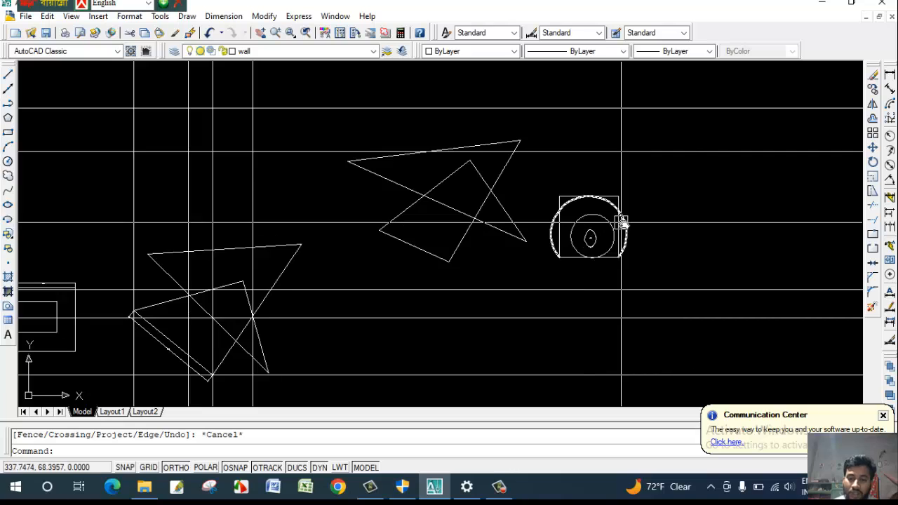
middle_drag(621, 223, 627, 232)
scroll(591, 236, down, 5)
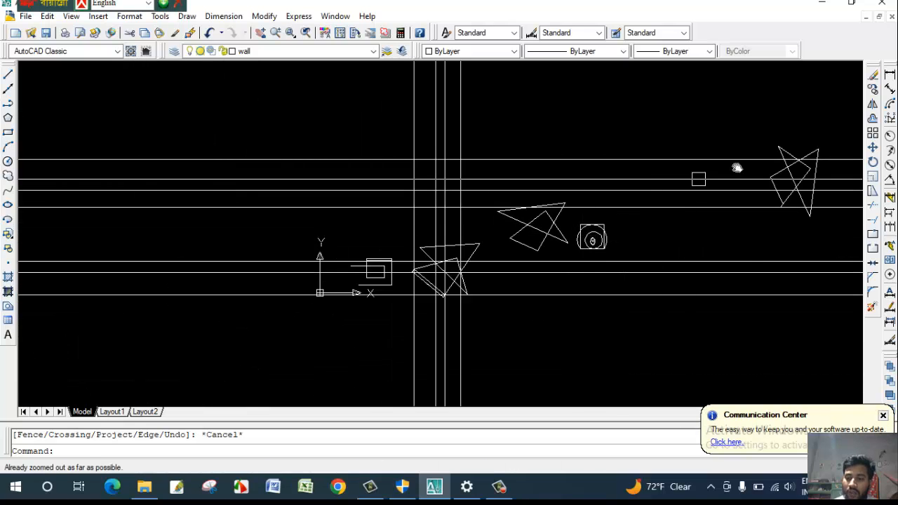
click(595, 159)
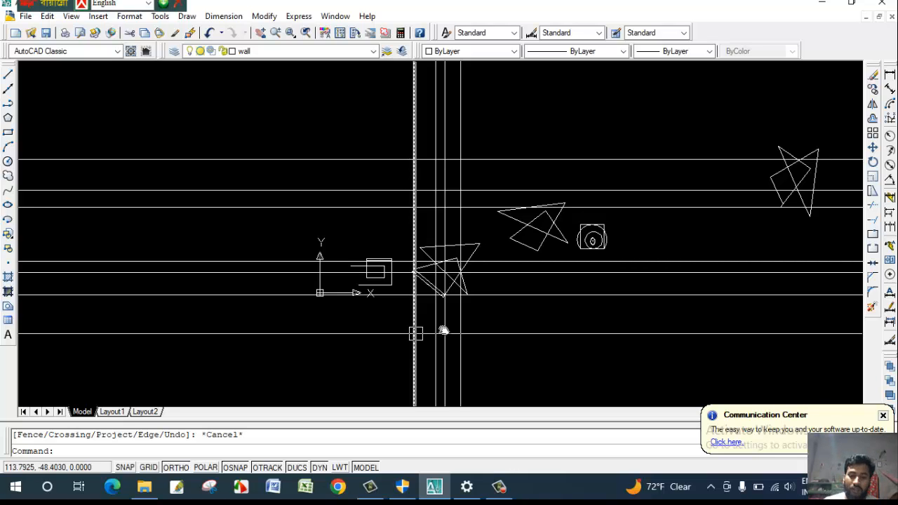
middle_drag(585, 254, 503, 273)
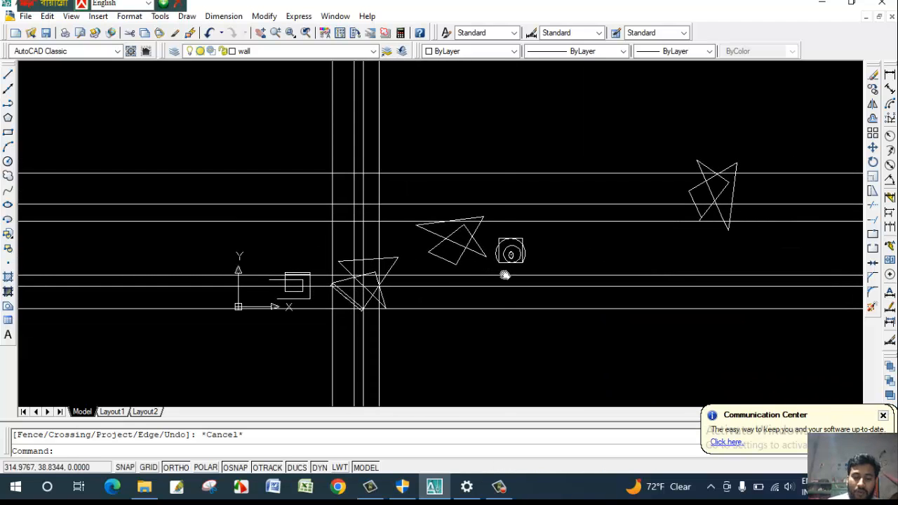
middle_drag(444, 284, 547, 273)
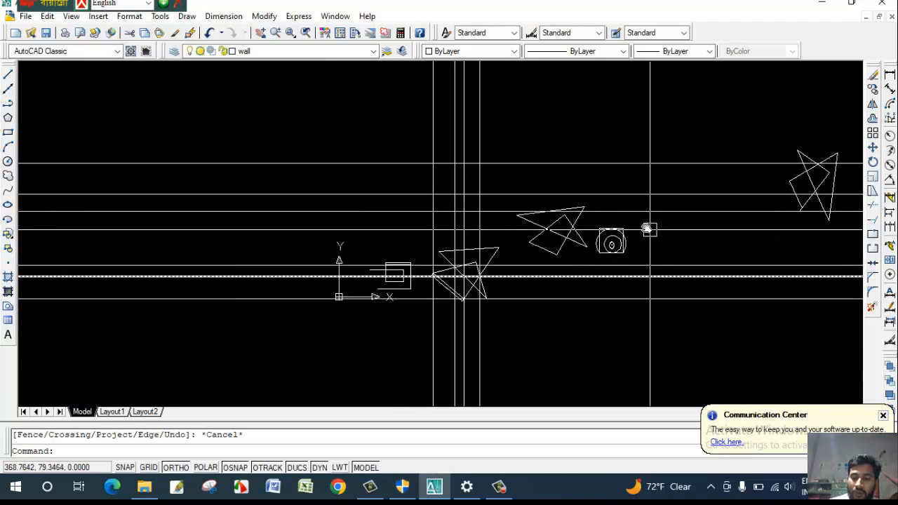